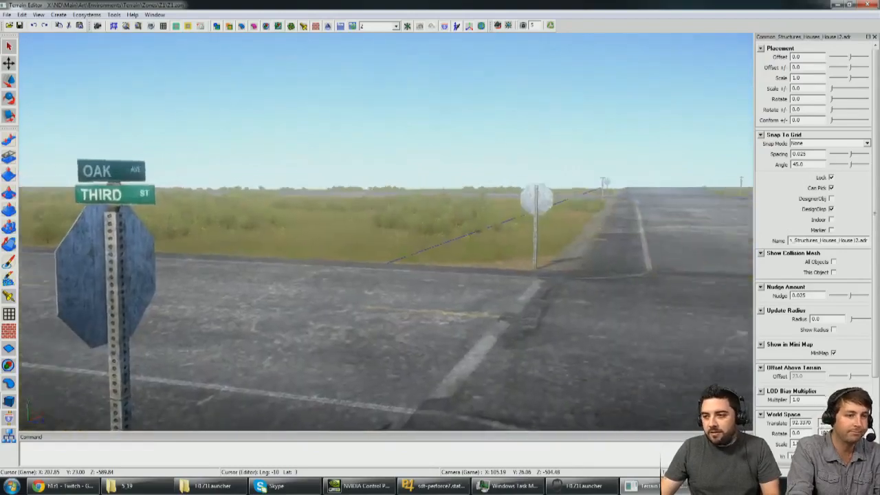
Step: Examine the street signs at the intersections and the layout of the road grid with its empty blocks
key(w)
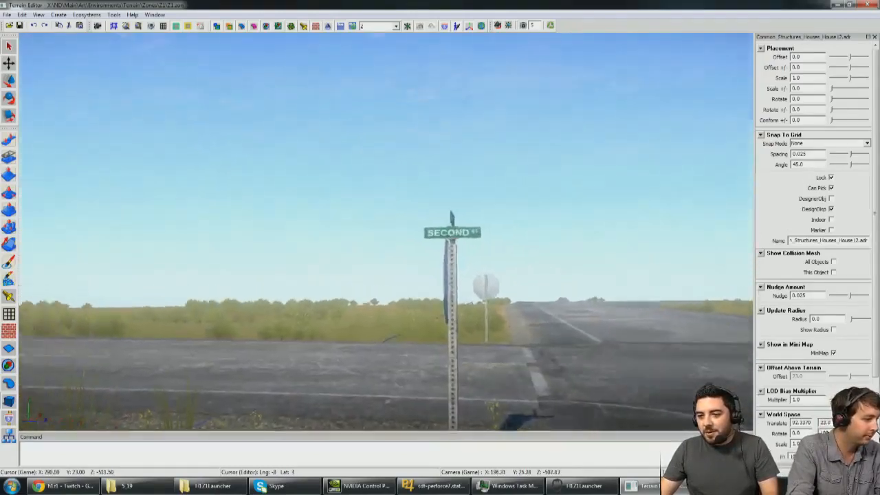
key(s)
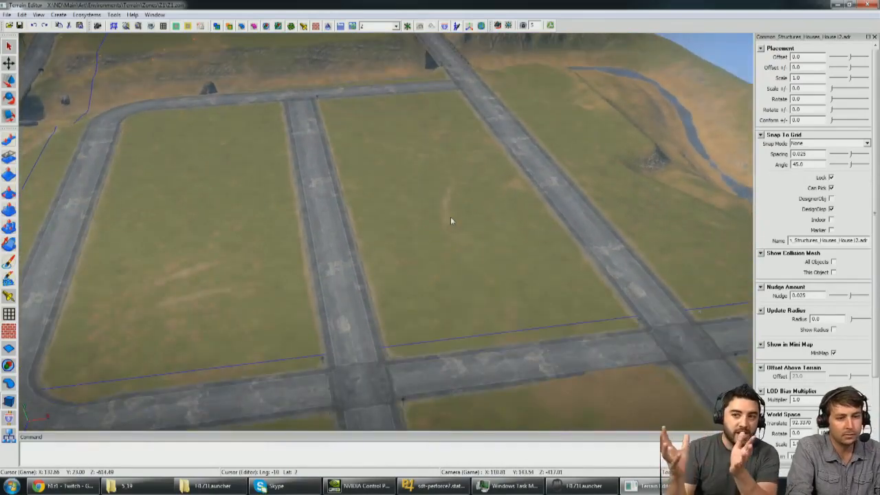
right_drag(454, 220, 578, 243)
key(s)
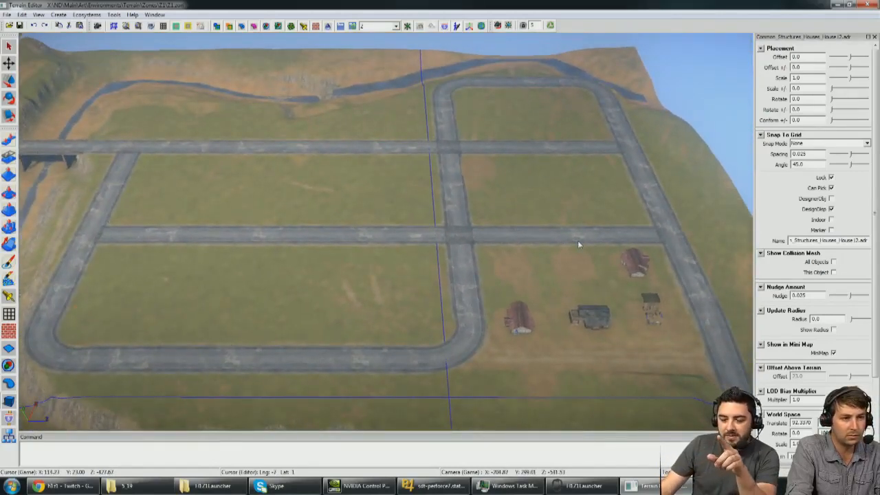
right_drag(579, 244, 575, 242)
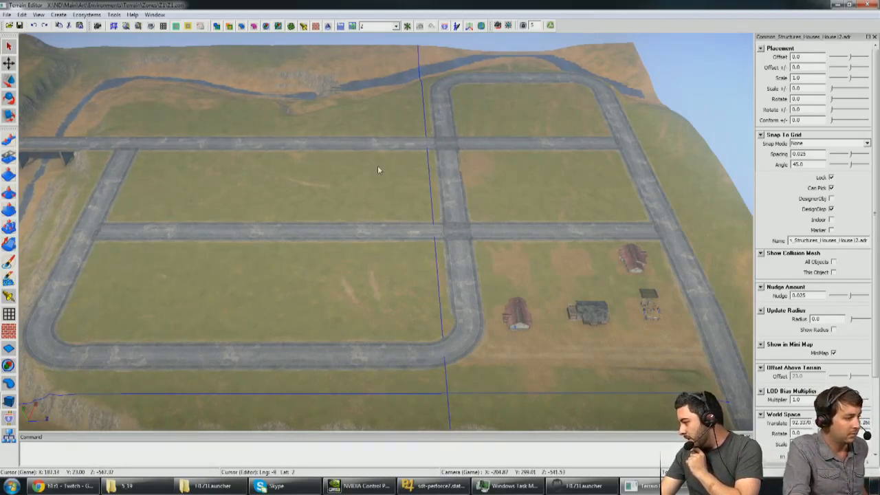
right_drag(161, 131, 313, 202)
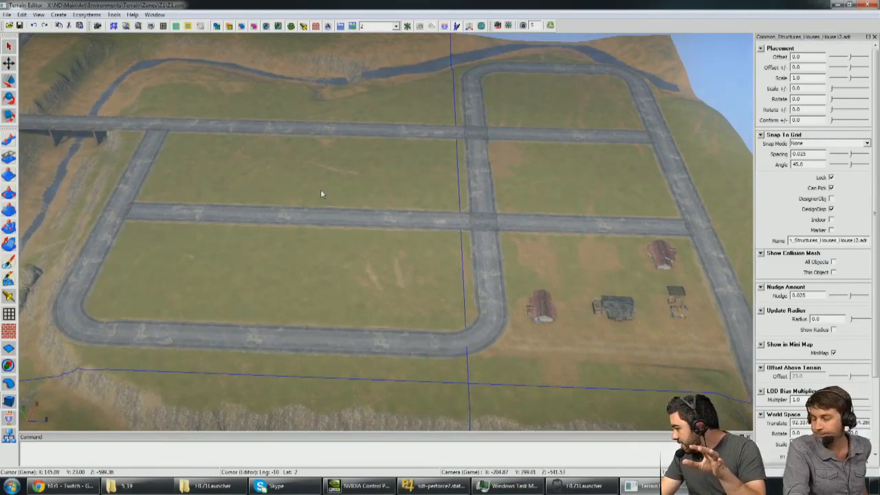
right_drag(203, 161, 298, 153)
scroll(248, 181, up, 3)
scroll(240, 136, up, 4)
scroll(299, 155, down, 3)
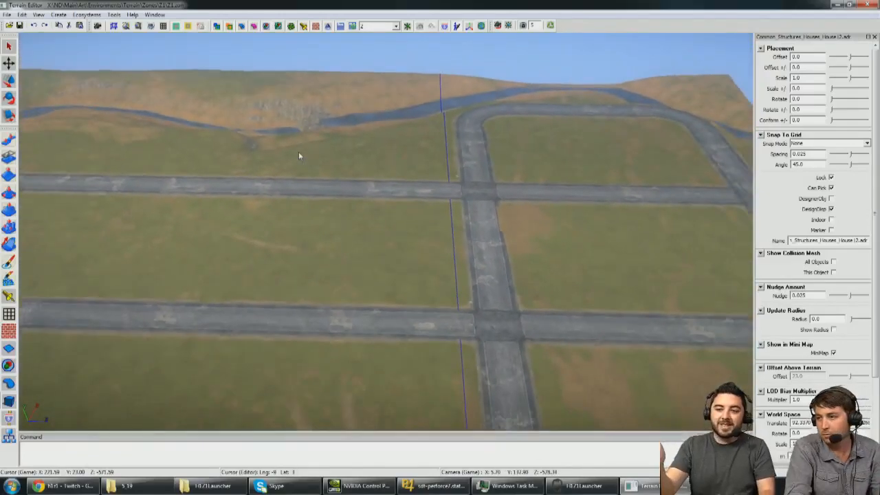
right_drag(299, 156, 406, 181)
key(w)
key(w)
key(s)
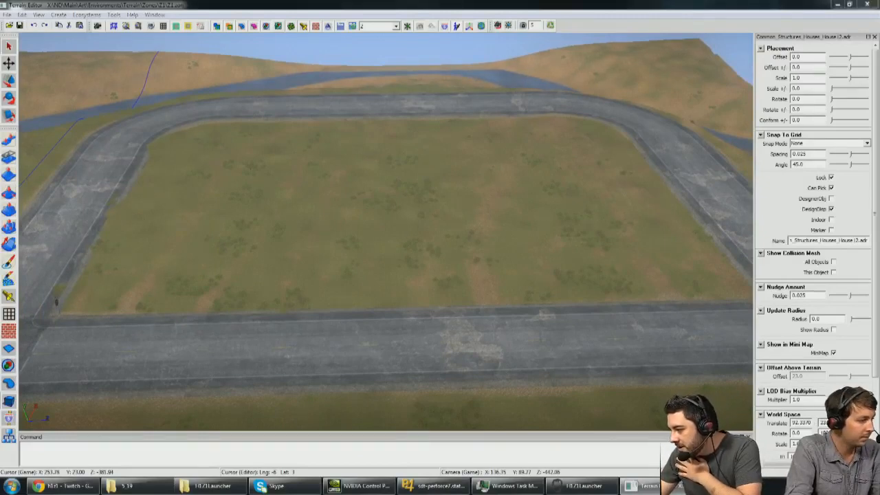
Step: Set the placement rotation to 105, switch to group placement, and place a red-roofed blue house in the empty corner block beside the street
drag(832, 99, 843, 99)
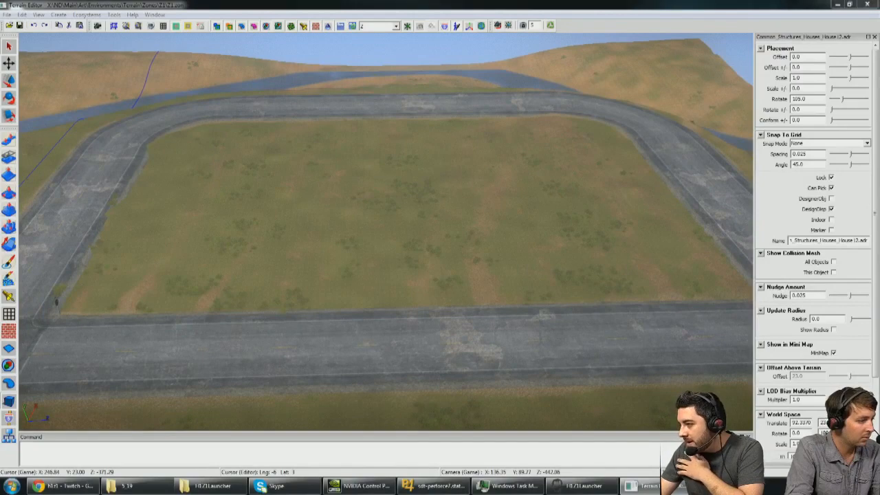
click(9, 366)
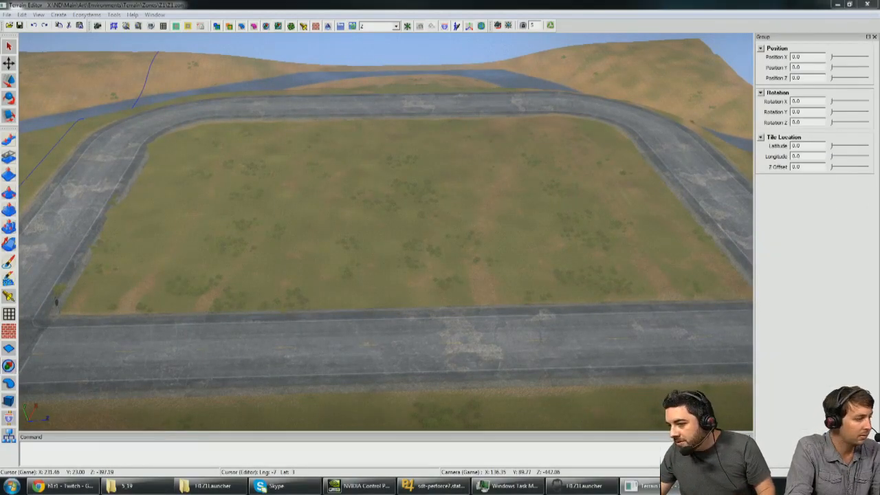
middle_drag(230, 201, 233, 261)
key(s)
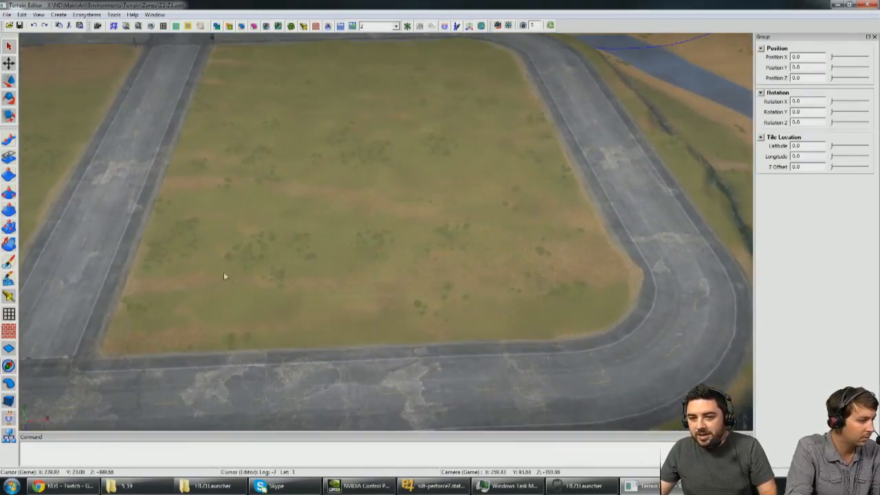
middle_drag(327, 297, 323, 317)
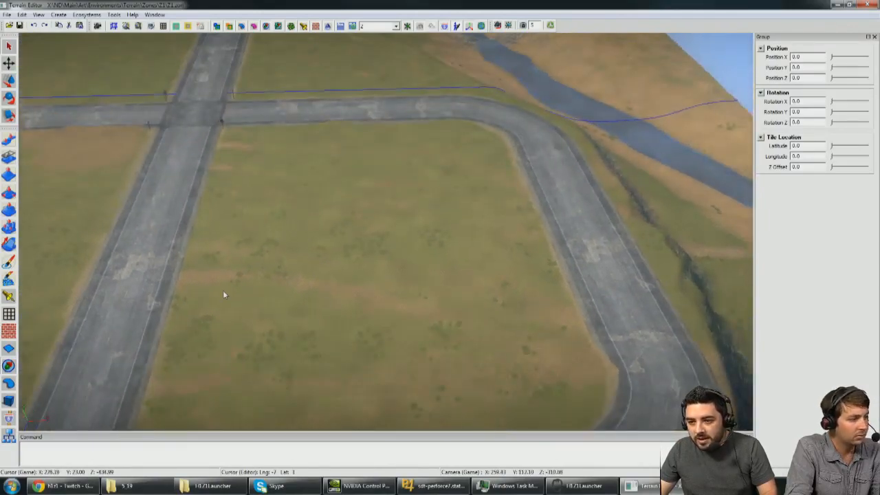
mouse_move(459, 277)
middle_down()
mouse_move(468, 280)
mouse_move(459, 293)
middle_up()
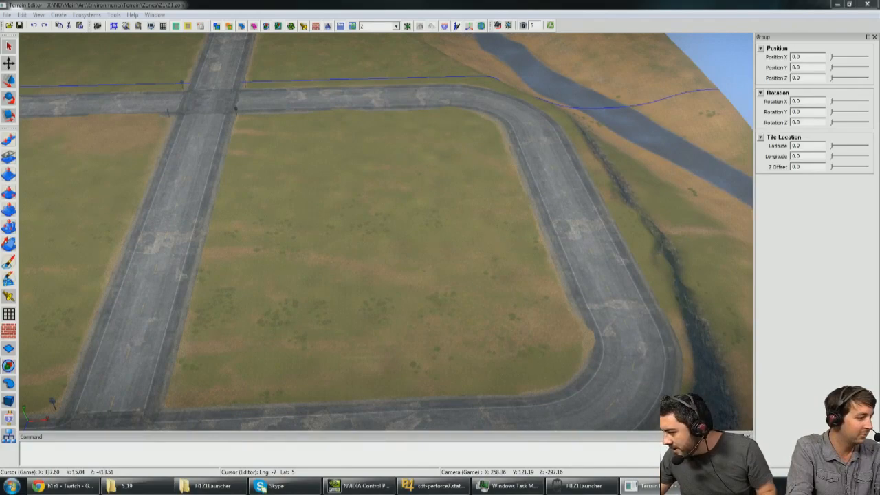
drag(744, 325, 278, 300)
scroll(291, 313, up, 3)
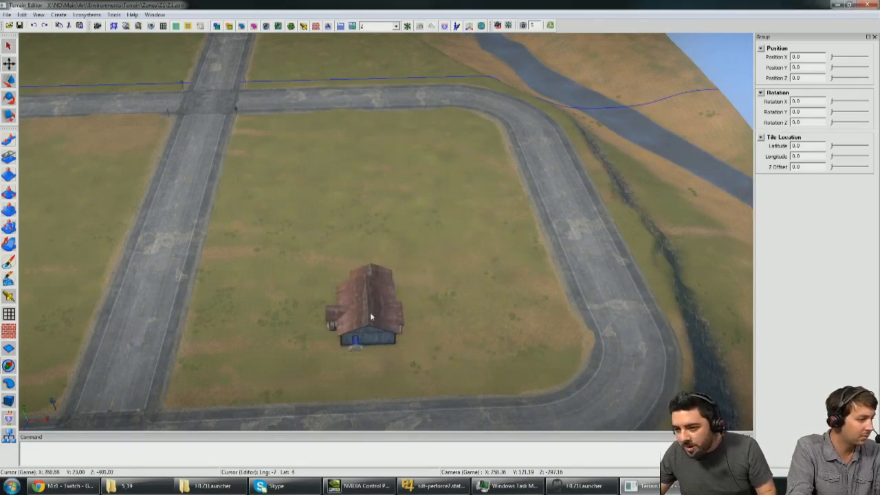
middle_drag(292, 315, 317, 317)
scroll(337, 319, down, 3)
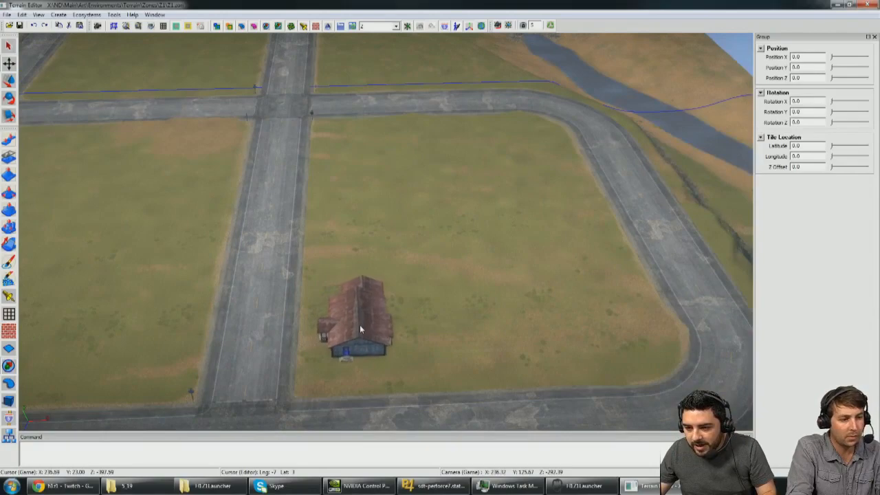
Step: Inspect the placed red-roofed house up close, including its roof, side door and street-facing porch
scroll(364, 302, up, 5)
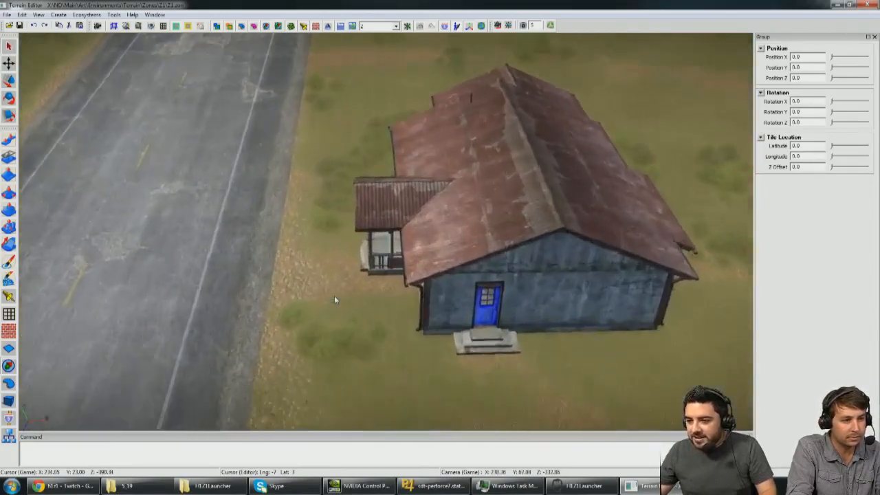
scroll(334, 295, up, 10)
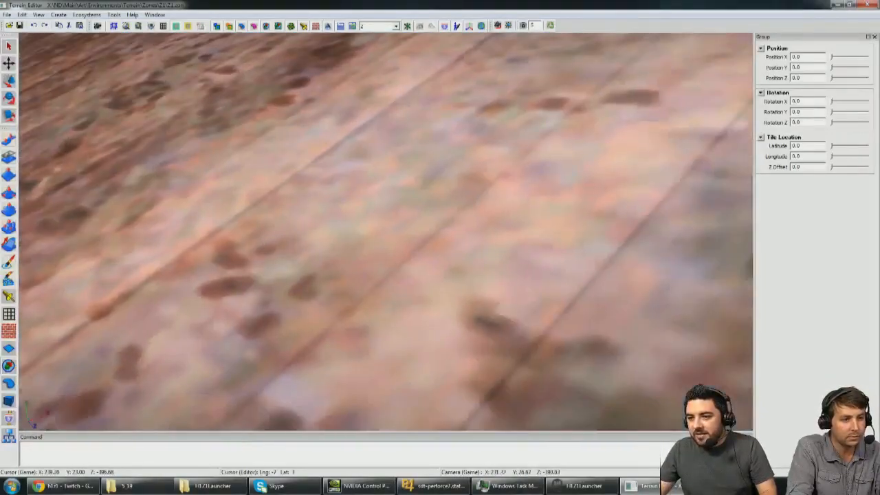
middle_drag(334, 295, 468, 261)
scroll(436, 337, up, 3)
scroll(434, 333, down, 5)
key(w)
key(s)
middle_drag(372, 220, 395, 254)
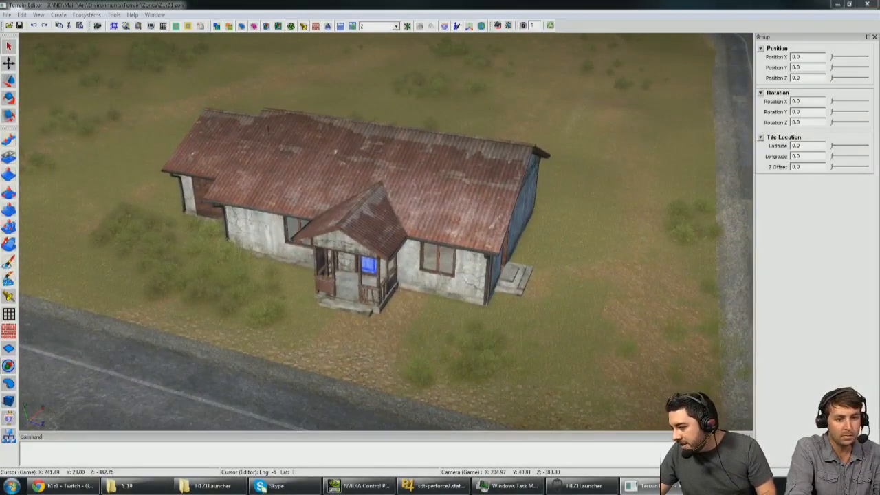
Step: Place a yellow house with an attached carport along the same street, next to the red-roofed house
key(ctrl+v)
key(s)
middle_drag(468, 192, 413, 181)
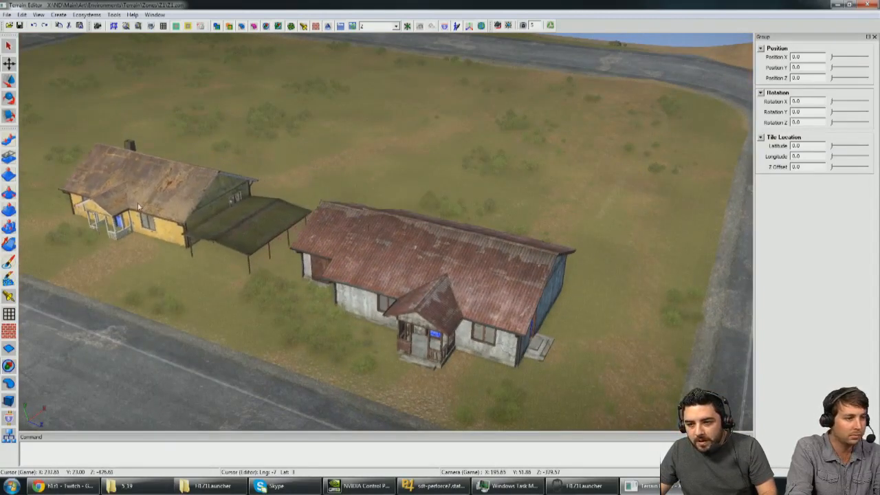
click(131, 209)
key(Escape)
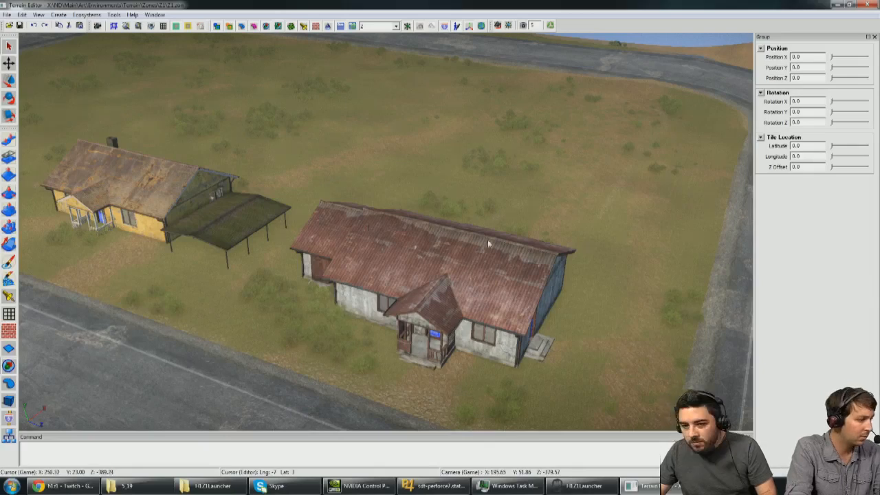
Step: Switch to object placement, set the rotation to 195, and place a pale yellow house with a rusty corrugated roof near the block's cross street
click(9, 401)
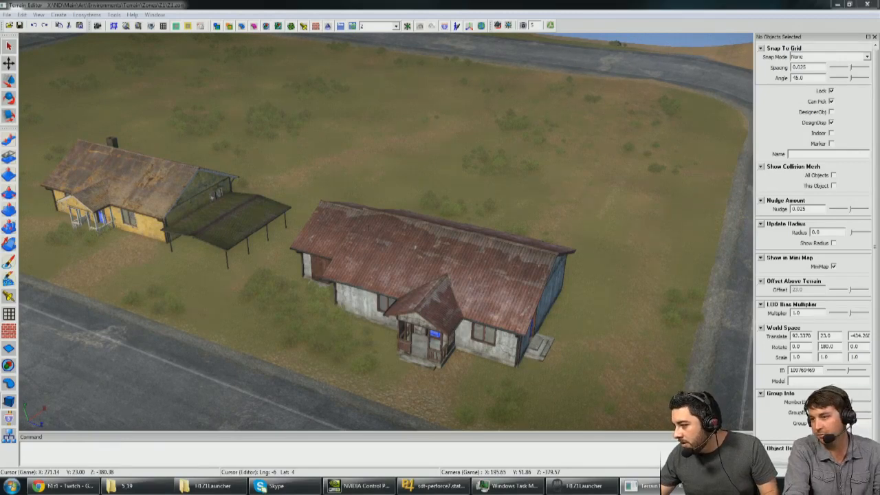
middle_drag(460, 266, 230, 216)
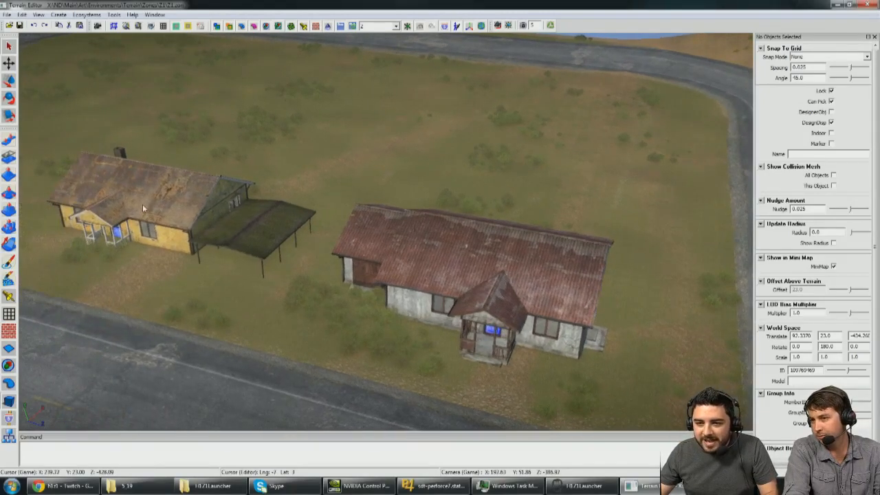
middle_drag(488, 286, 847, 284)
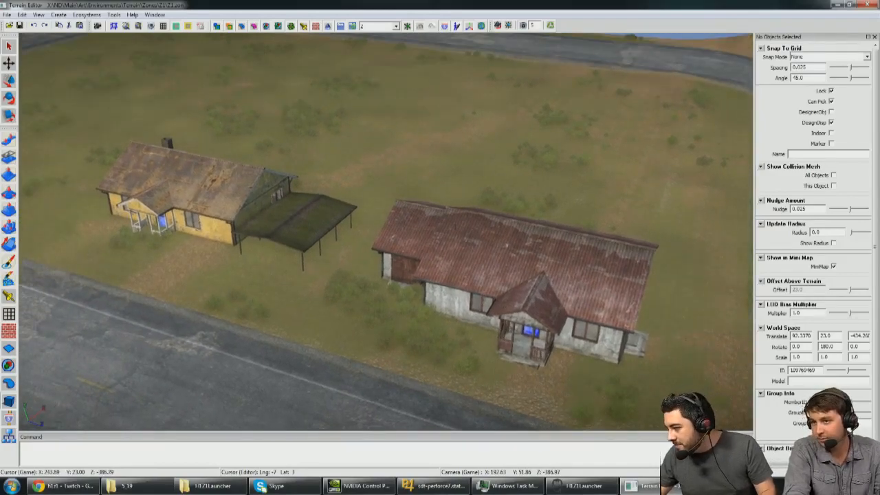
middle_drag(347, 243, 464, 234)
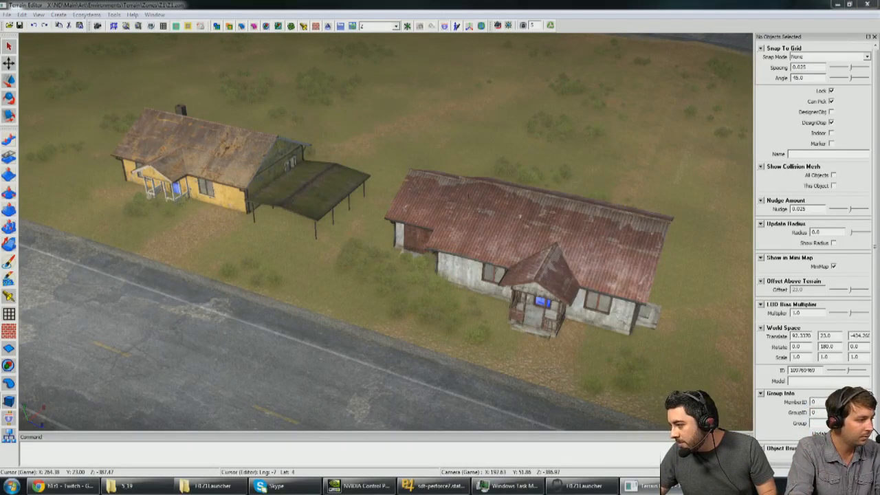
right_drag(589, 289, 412, 289)
right_drag(462, 249, 440, 258)
right_drag(522, 277, 482, 272)
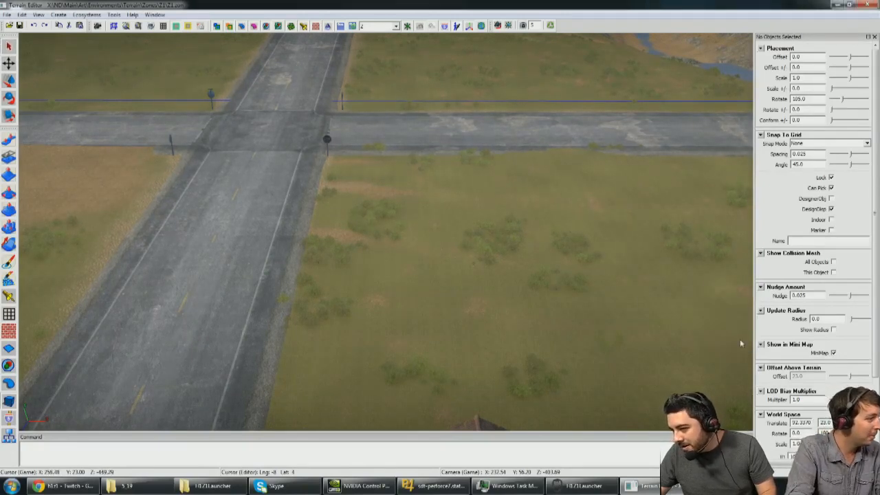
key(Escape)
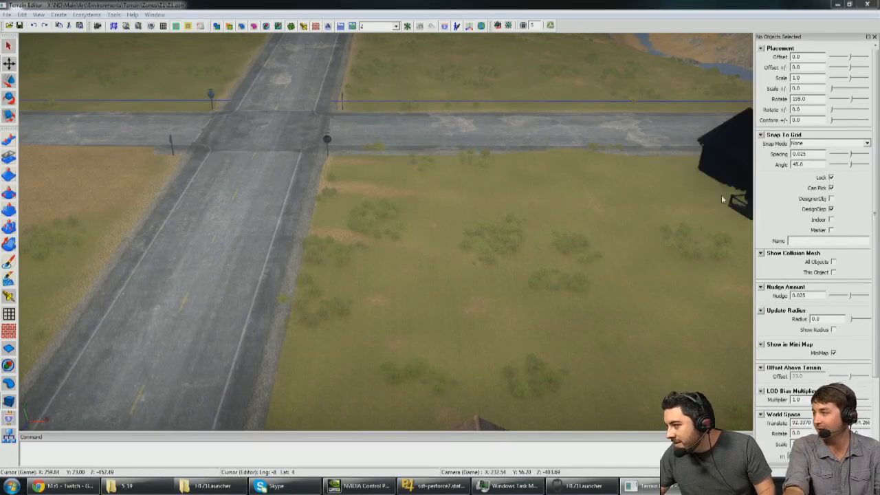
key(Escape)
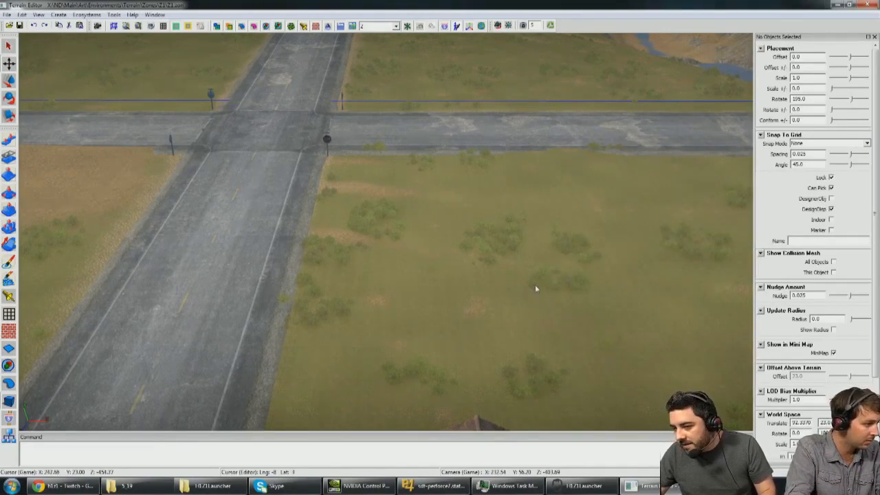
right_drag(554, 297, 619, 315)
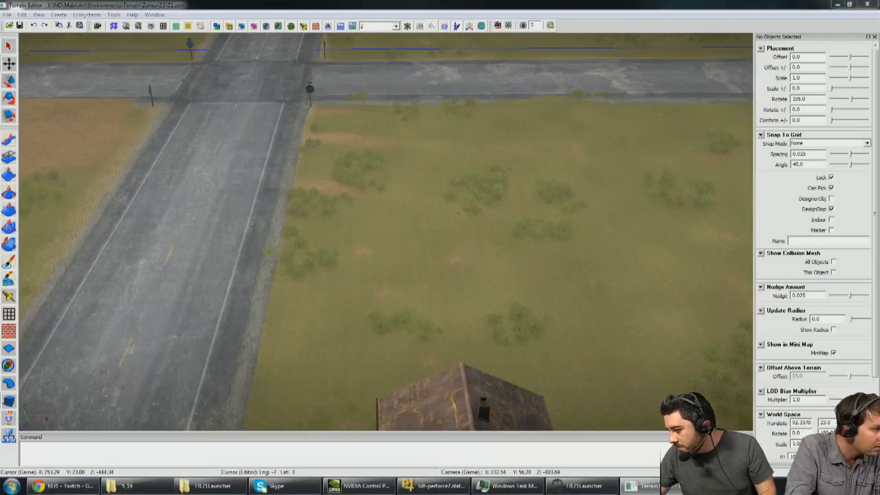
scroll(438, 271, up, 5)
right_drag(450, 233, 302, 239)
click(302, 240)
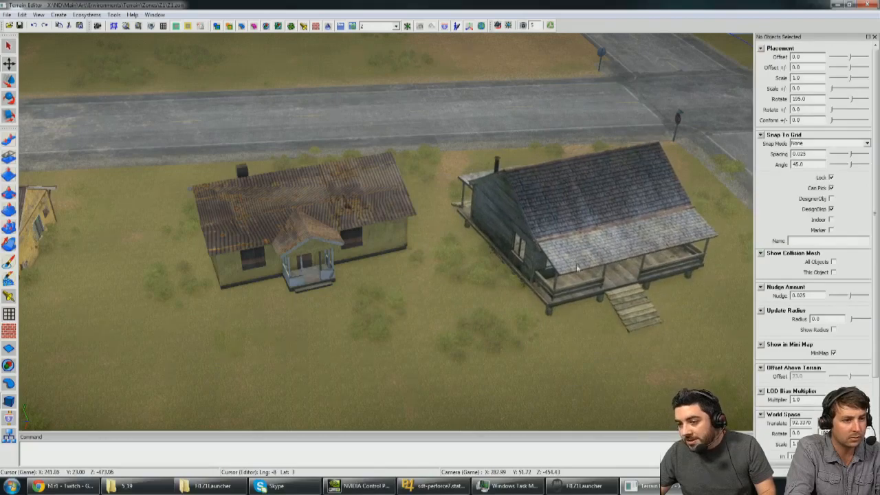
Step: Discard the wooden porch cabin and place a dark green house beside the pale yellow one, toward the intersection
right_drag(574, 244, 585, 235)
scroll(585, 236, up, 4)
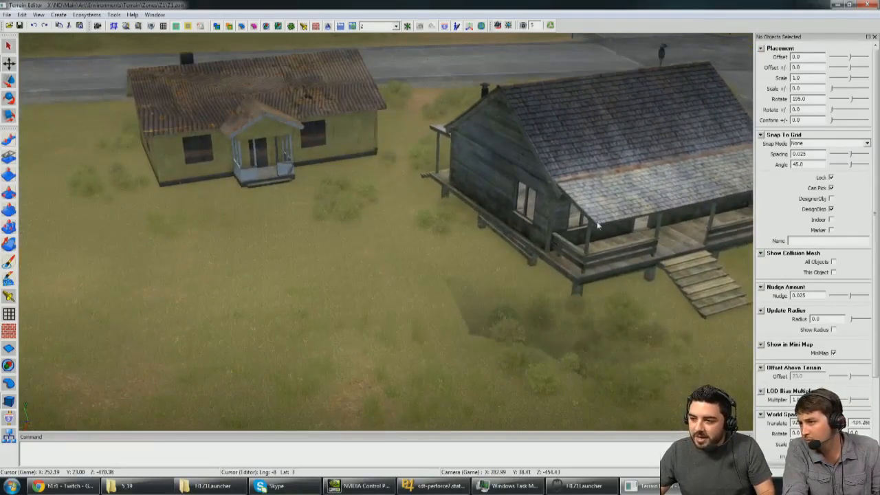
key(Escape)
scroll(594, 222, down, 3)
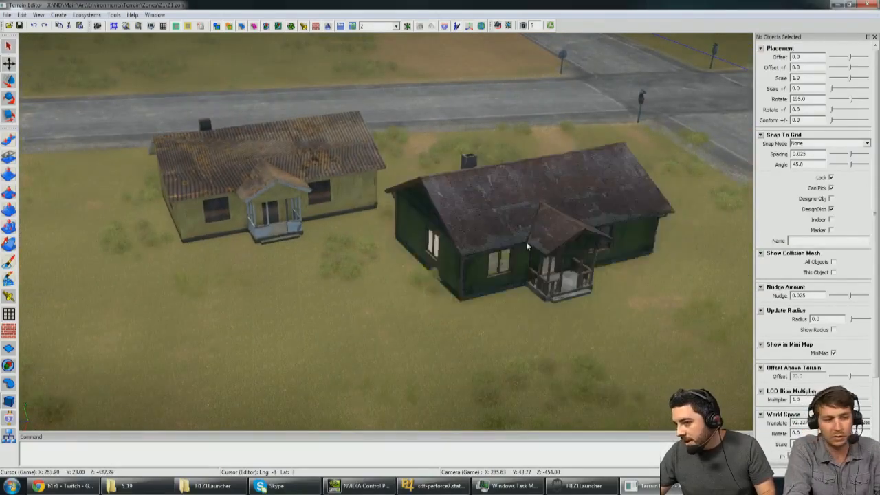
click(542, 223)
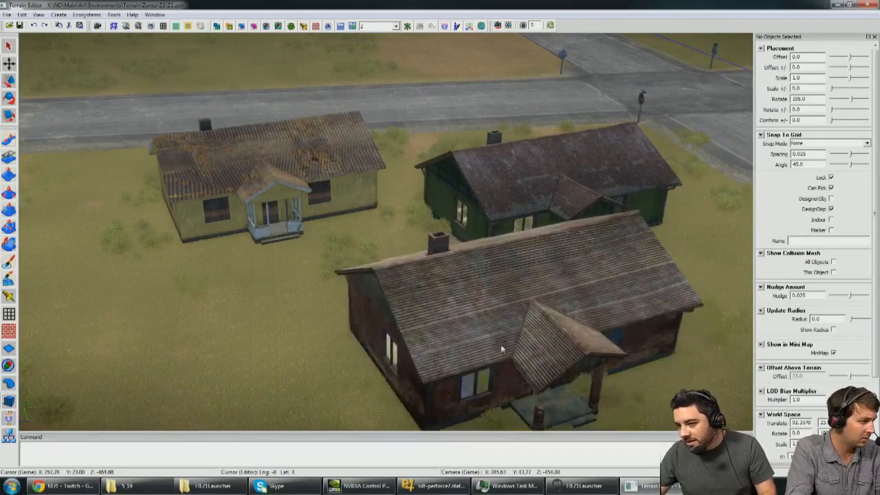
Step: Place a brown house and a blue house side by side in a second row in front of the pale yellow and green ones
scroll(505, 349, down, 3)
right_drag(505, 350, 489, 346)
click(583, 354)
scroll(419, 324, down, 3)
right_drag(420, 324, 560, 348)
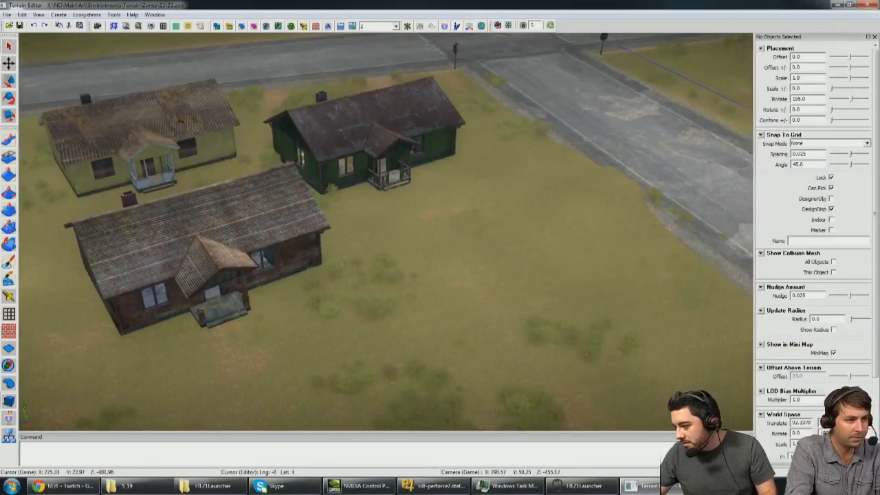
click(532, 257)
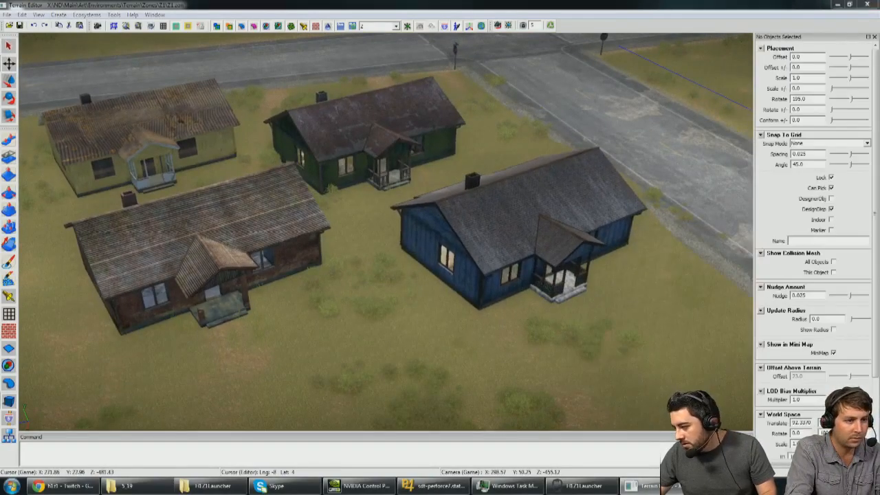
Step: Place a light blue house with a red corrugated roof in front of the brown and blue houses
scroll(348, 372, down, 4)
right_drag(348, 371, 349, 363)
click(339, 335)
right_drag(309, 302, 346, 291)
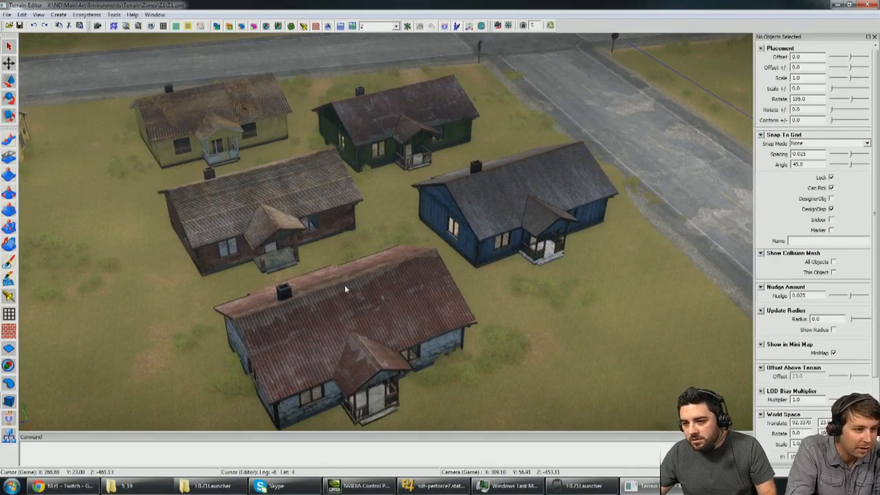
scroll(346, 285, up, 2)
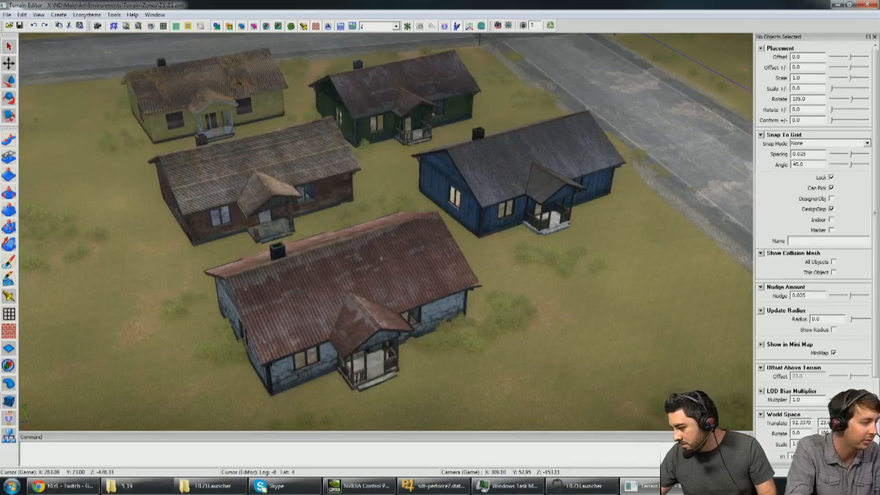
Step: Discard the large dark two-storey house preview beside the brown house and look over the block
right_drag(649, 310, 592, 302)
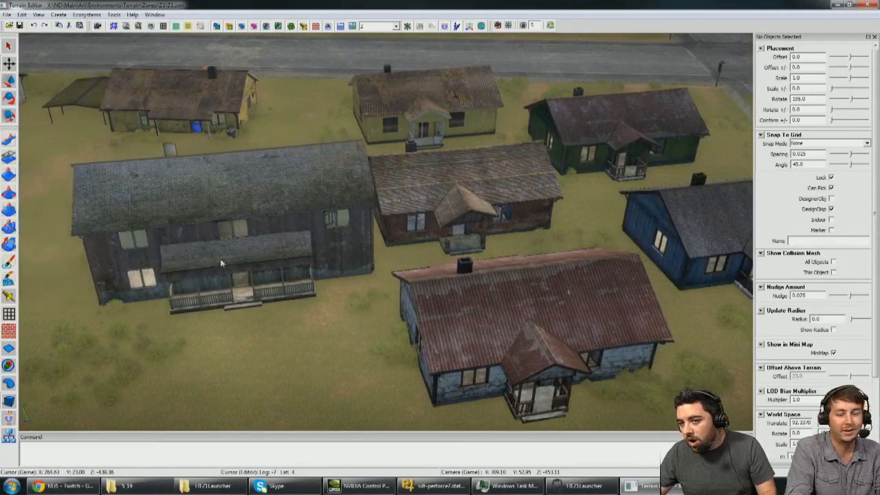
key(Escape)
right_drag(299, 279, 369, 279)
scroll(324, 289, down, 2)
scroll(350, 287, up, 2)
scroll(378, 282, up, 1)
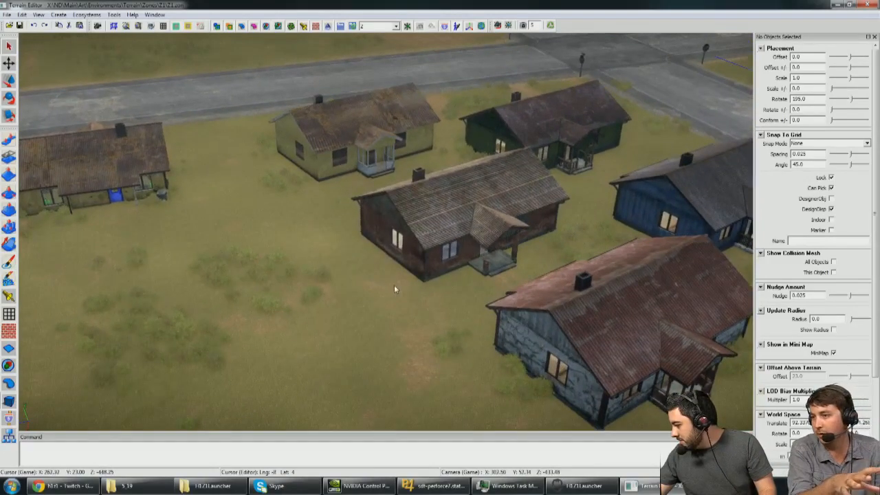
key(a)
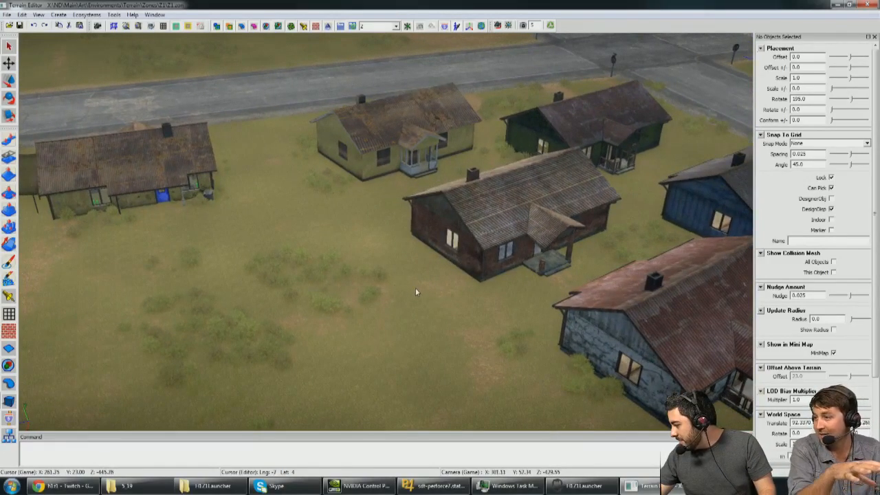
key(d)
key(d)
scroll(414, 293, up, 1)
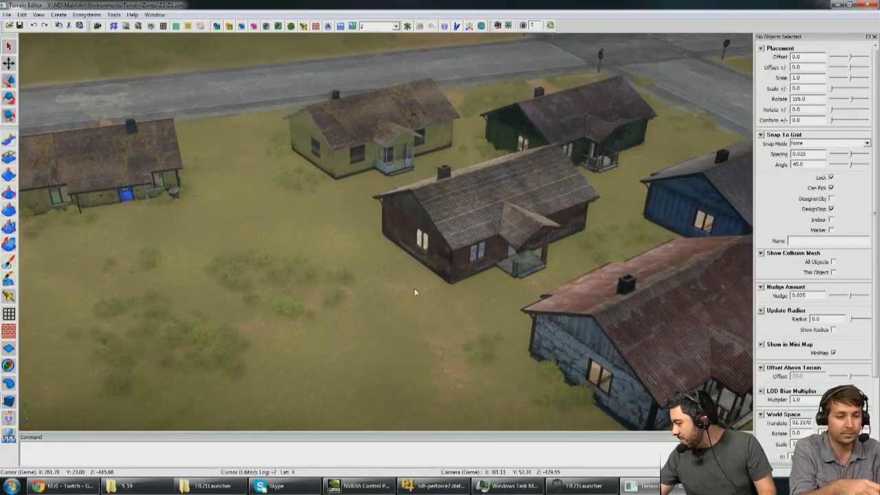
Step: Delete the light blue house with the red corrugated roof and the brown house behind it
right_drag(415, 293, 443, 297)
mouse_move(428, 257)
right_down()
mouse_move(389, 252)
mouse_move(422, 255)
right_up()
click(397, 257)
key(Delete)
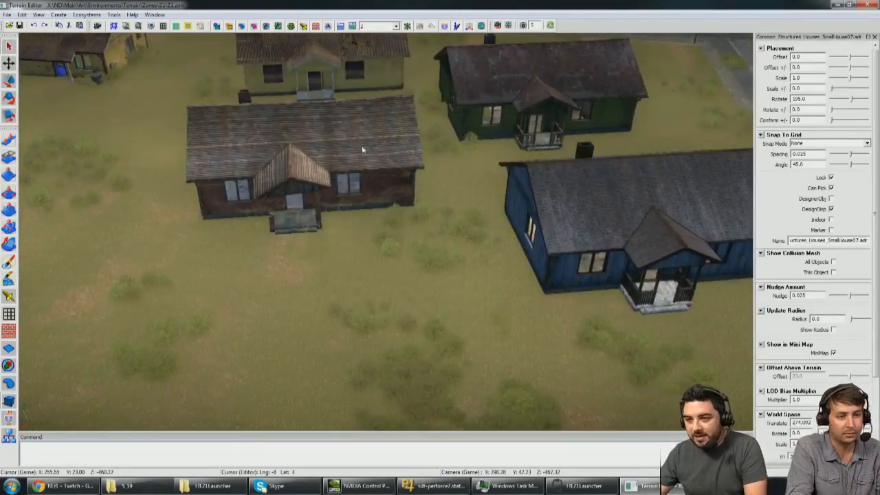
right_drag(354, 71, 354, 41)
click(381, 180)
key(Delete)
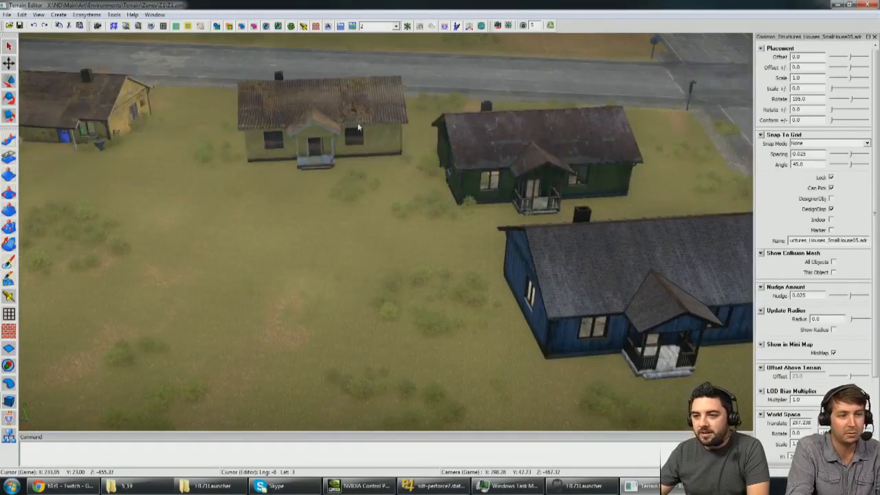
Step: Delete the pale yellow house and the dark green house near the cross street
click(359, 129)
key(Delete)
click(531, 172)
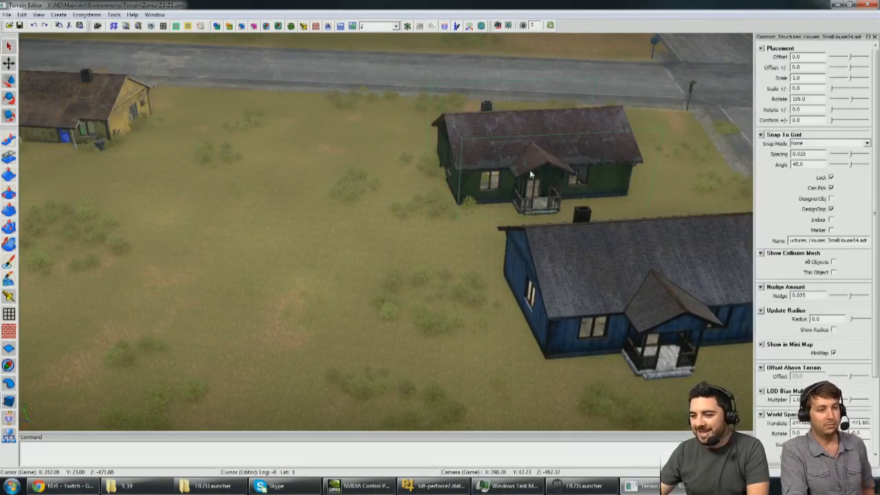
key(Delete)
Step: Move the blue house back toward the road, in line with the remaining yellow house
click(618, 289)
right_drag(618, 289, 647, 291)
key(w)
drag(646, 291, 503, 201)
drag(581, 187, 469, 205)
Step: Select the white cracked-plaster house on the road corner and switch to the Scene tool
key(w)
right_drag(539, 229, 428, 201)
key(w)
key(s)
key(d)
key(s)
key(w)
click(493, 169)
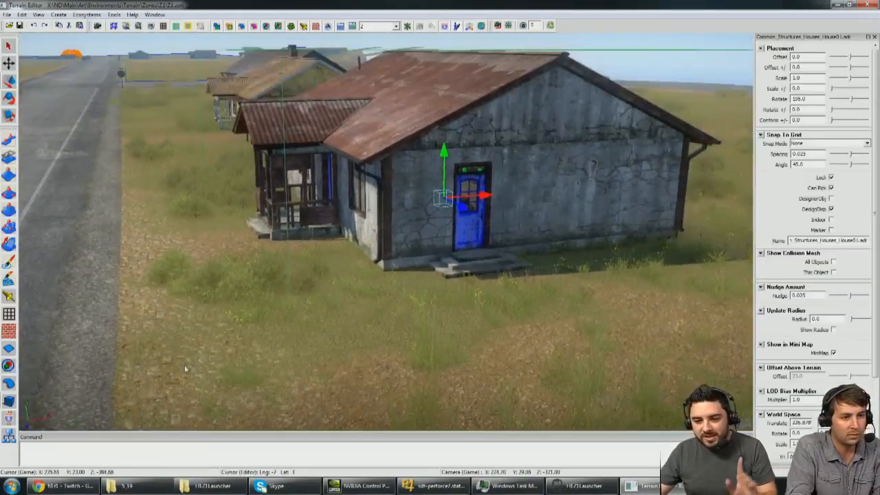
click(10, 436)
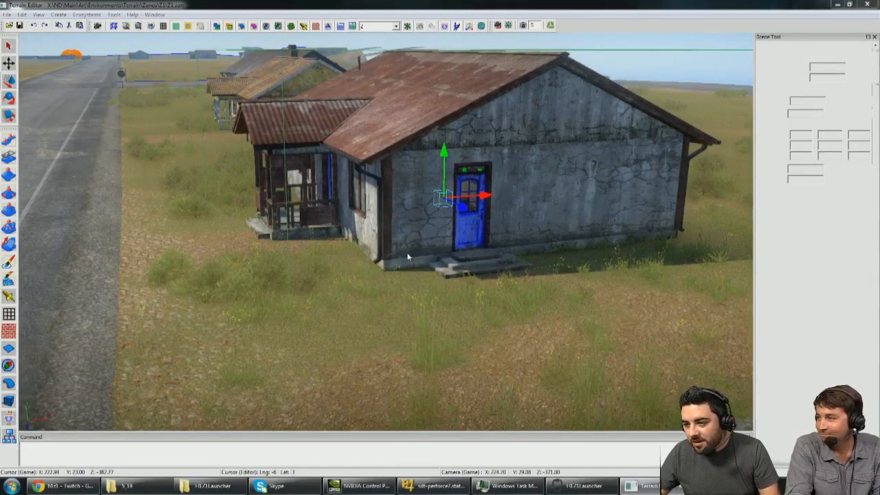
Step: Examine the corner house's side entrance, front porch and garage, and the ground between them and the road
right_drag(420, 206, 516, 234)
key(a)
right_drag(265, 165, 295, 183)
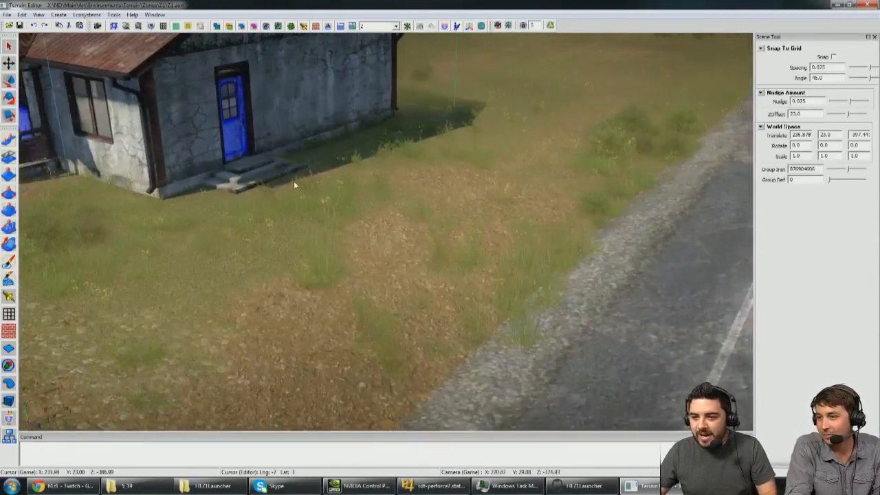
key(a)
right_drag(273, 144, 283, 176)
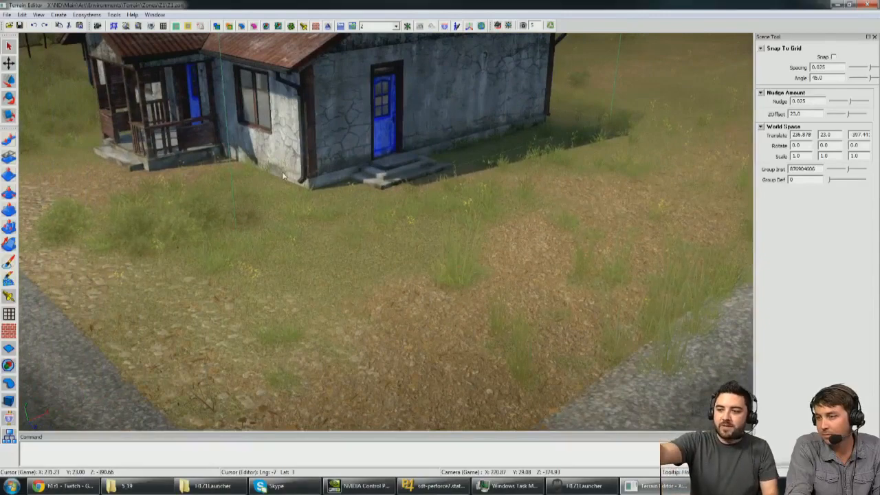
right_drag(303, 174, 311, 174)
key(e)
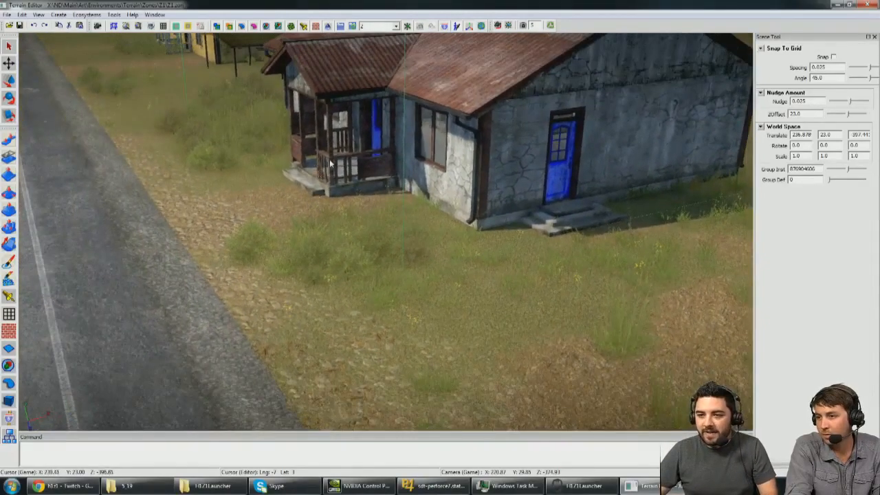
key(s)
mouse_move(324, 172)
right_down()
mouse_move(331, 163)
mouse_move(325, 169)
right_up()
key(w)
right_drag(361, 195, 381, 198)
key(a)
key(a)
key(w)
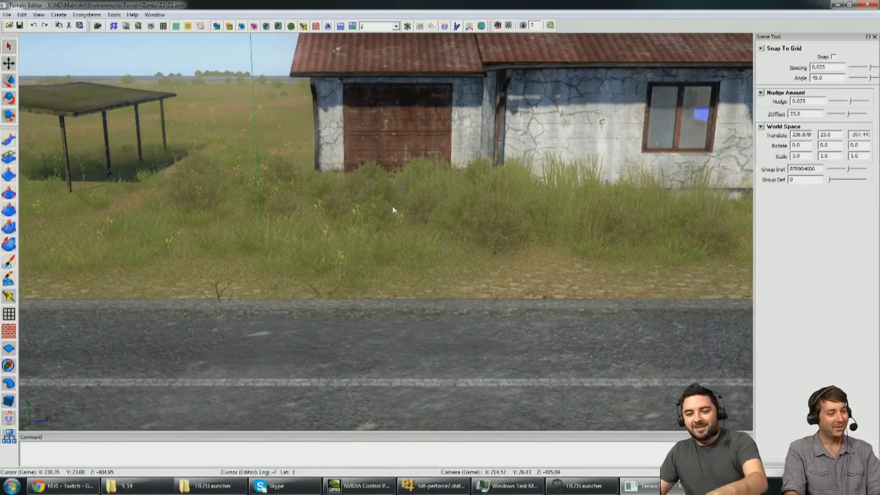
Step: Inspect the grass and bushes along the corner house's front wall up close, and view the whole front
right_drag(430, 227, 461, 239)
scroll(462, 242, down, 3)
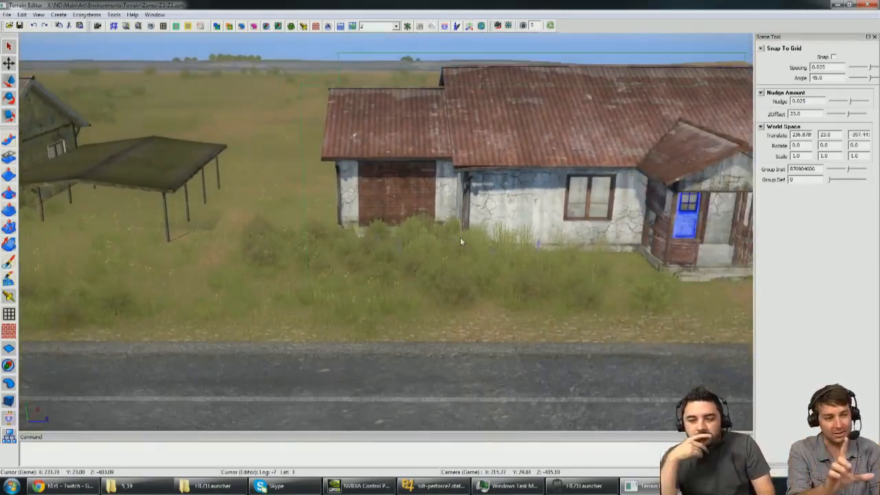
scroll(462, 241, down, 1)
right_drag(450, 239, 378, 260)
scroll(445, 238, up, 2)
scroll(445, 238, up, 10)
scroll(404, 244, down, 1)
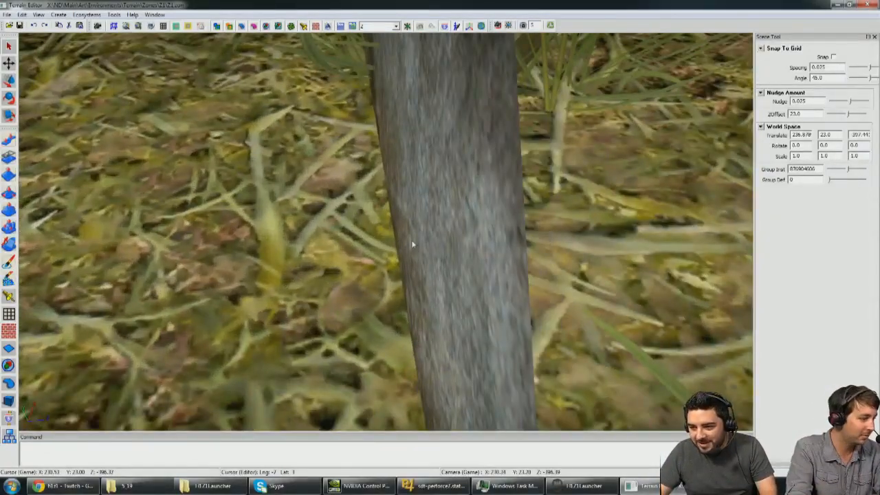
scroll(355, 243, down, 8)
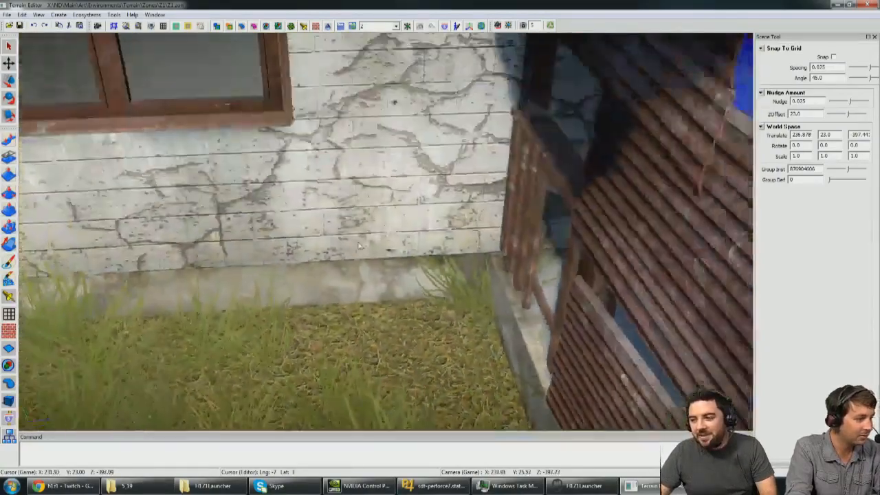
scroll(359, 245, down, 10)
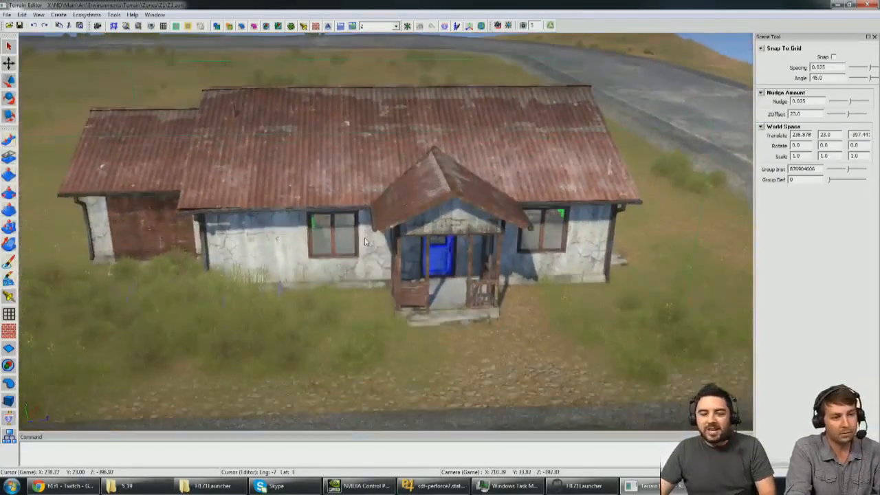
right_drag(365, 241, 371, 225)
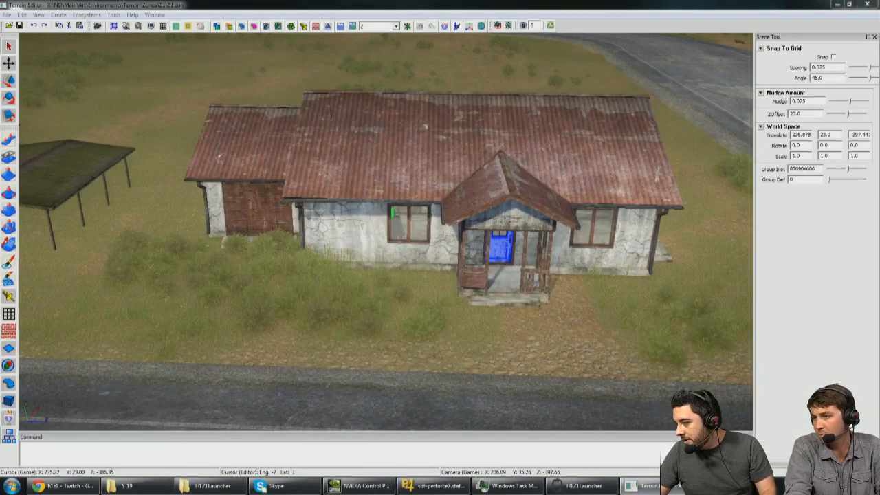
Step: Toggle the ground vegetation display on and off in front of the garage to compare the yard
right_drag(430, 290, 272, 64)
key(w)
key(w)
click(291, 25)
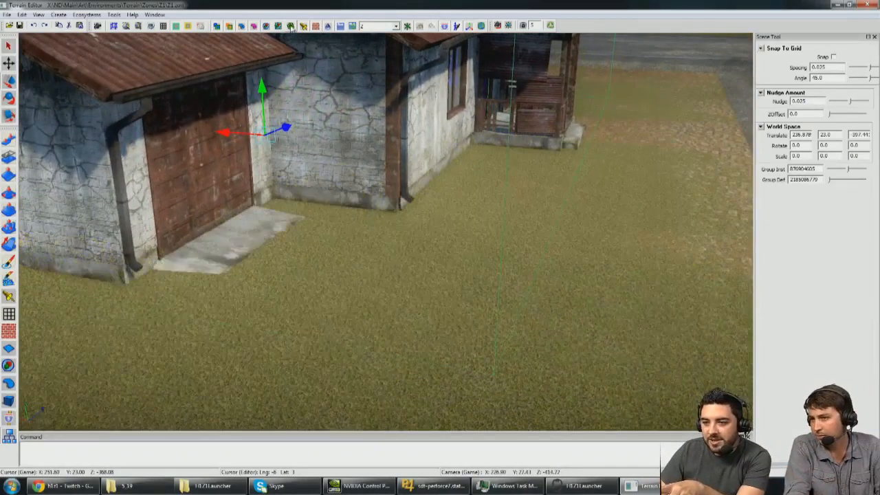
click(291, 26)
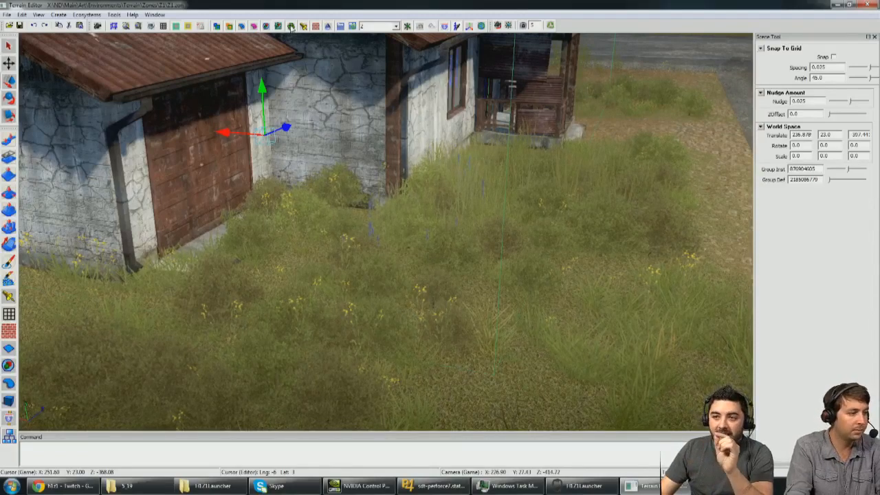
click(291, 26)
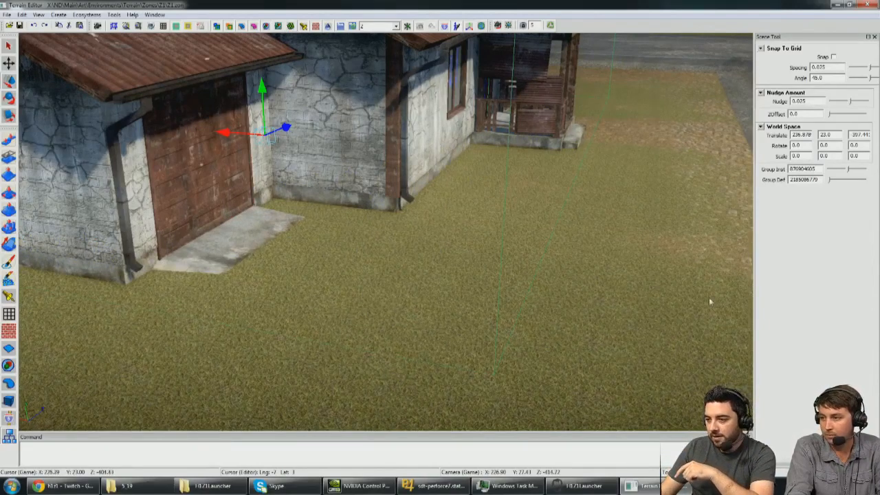
click(291, 28)
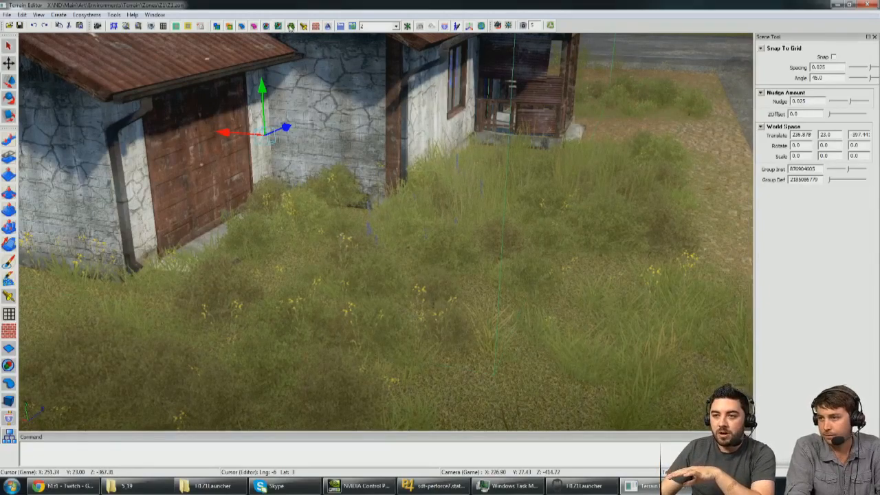
click(291, 27)
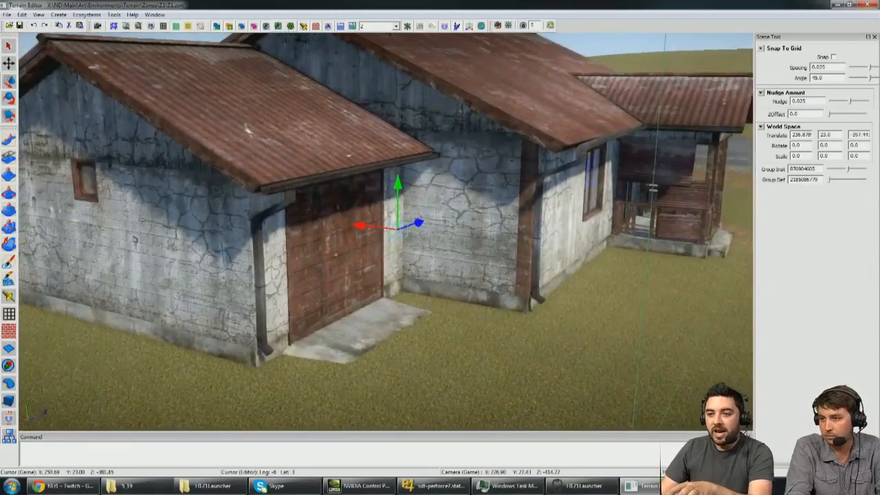
Step: Look over the garage side, the adjoining road and the neighbouring lots, ending at the garage front
right_drag(350, 171, 357, 183)
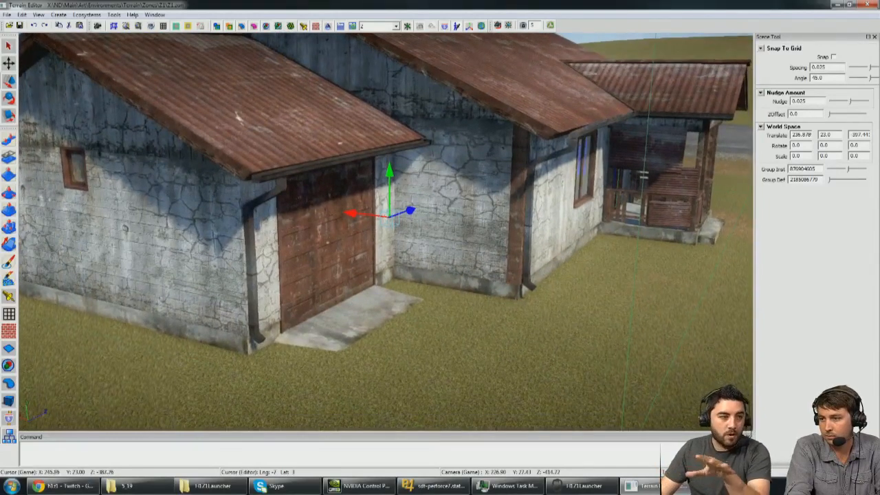
right_drag(380, 189, 383, 190)
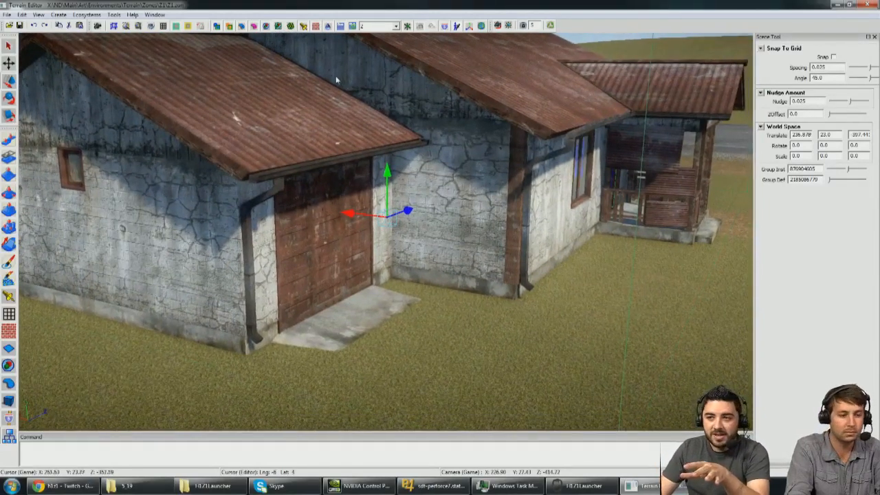
right_drag(417, 220, 548, 253)
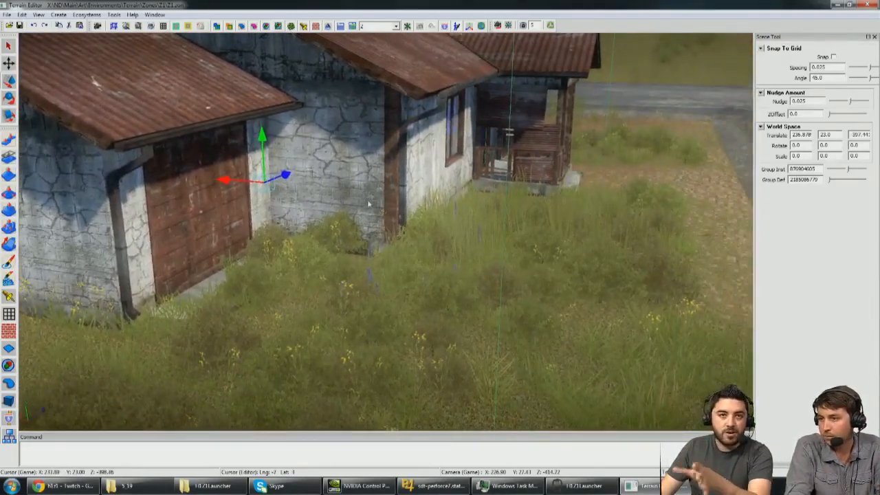
mouse_move(344, 201)
right_down()
mouse_move(472, 148)
mouse_move(347, 211)
right_up()
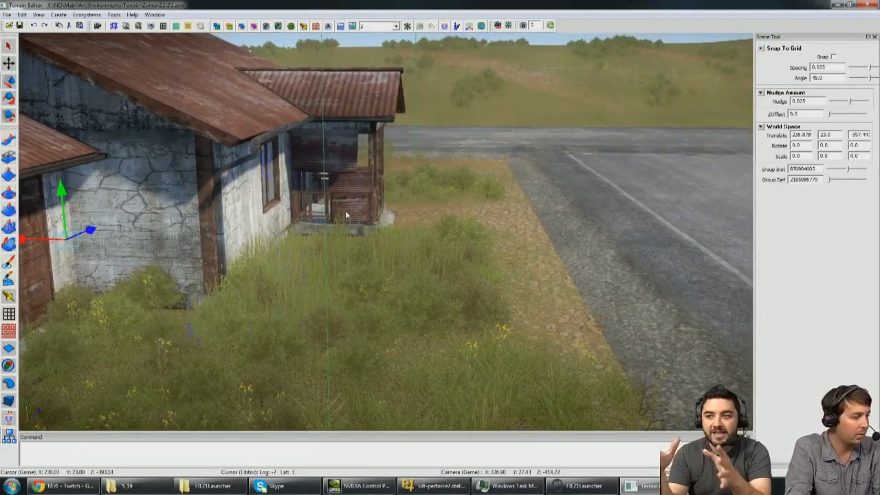
right_drag(321, 219, 141, 281)
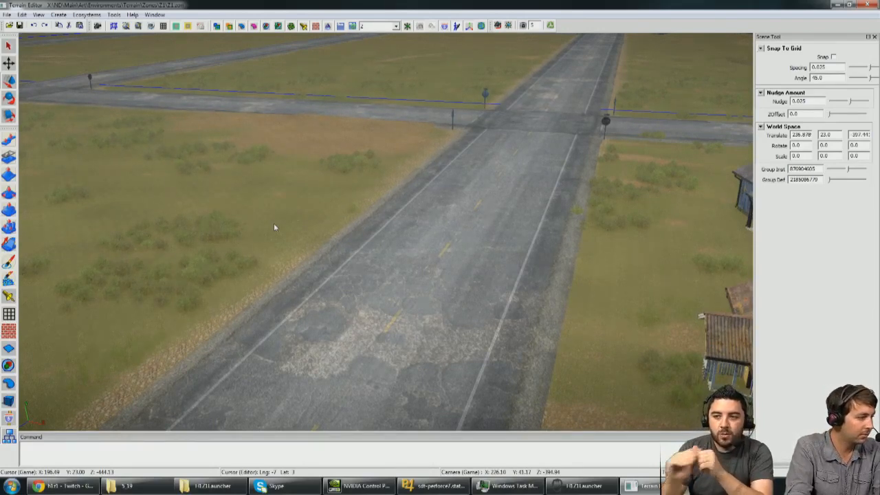
mouse_move(289, 235)
right_down()
mouse_move(297, 216)
mouse_move(290, 223)
mouse_move(358, 230)
mouse_move(322, 249)
mouse_move(289, 234)
right_up()
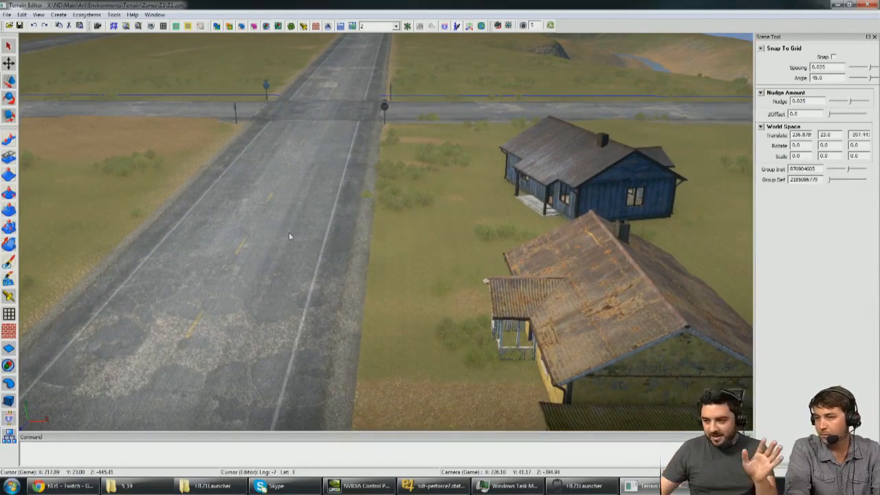
right_drag(312, 231, 451, 259)
key(w)
key(w)
key(a)
key(w)
key(w)
right_drag(385, 275, 395, 279)
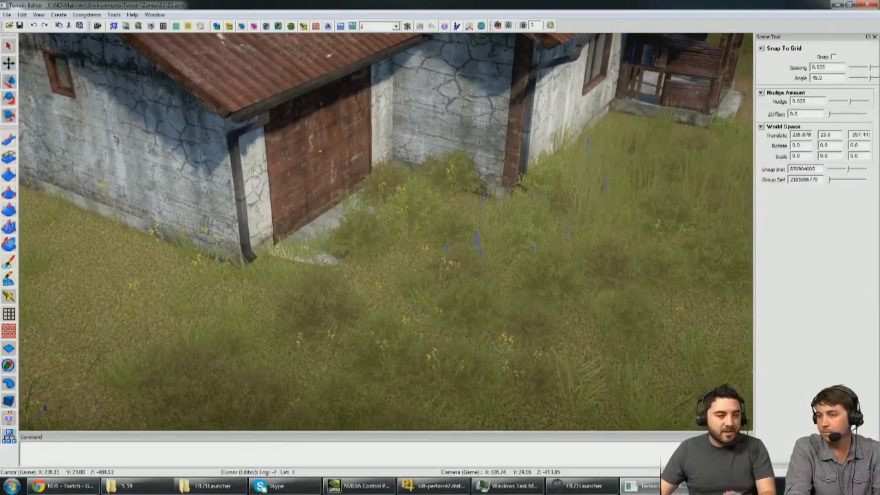
Step: Hide the ground vegetation and shift the white corner house slightly away from the road alongside its porch
click(290, 27)
right_drag(408, 214, 427, 227)
scroll(420, 200, down, 3)
click(237, 199)
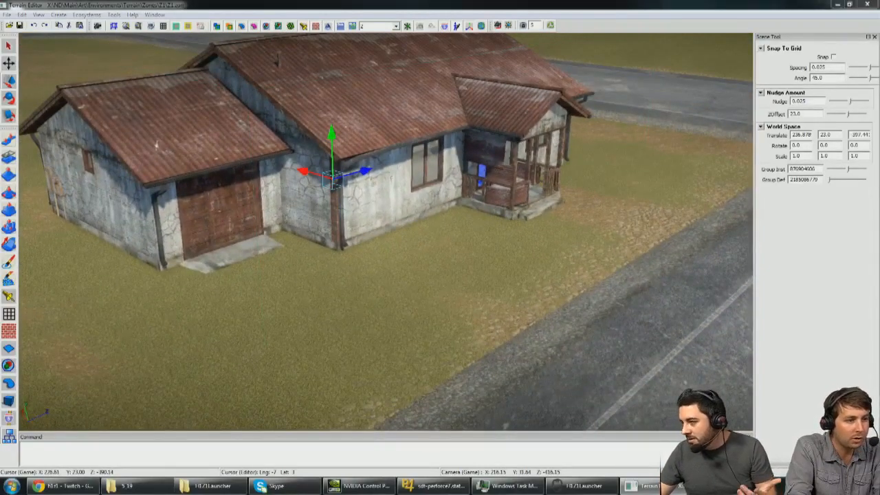
click(450, 183)
right_drag(450, 183, 365, 180)
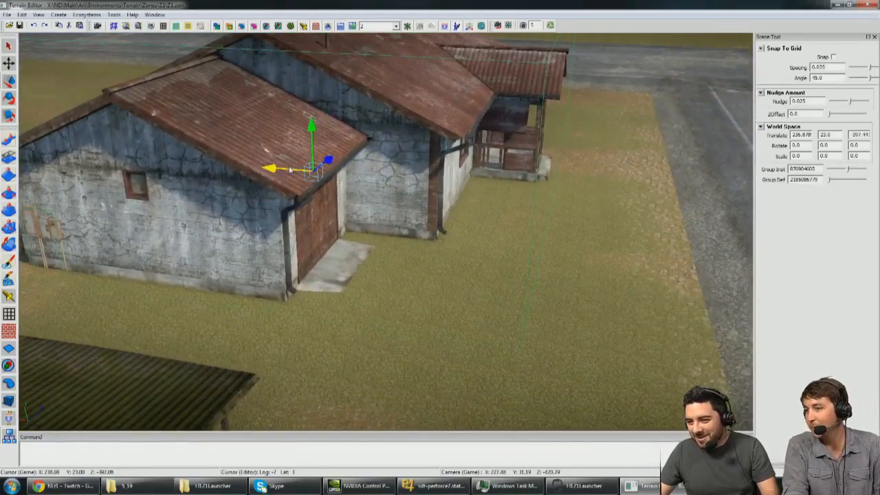
drag(290, 170, 278, 170)
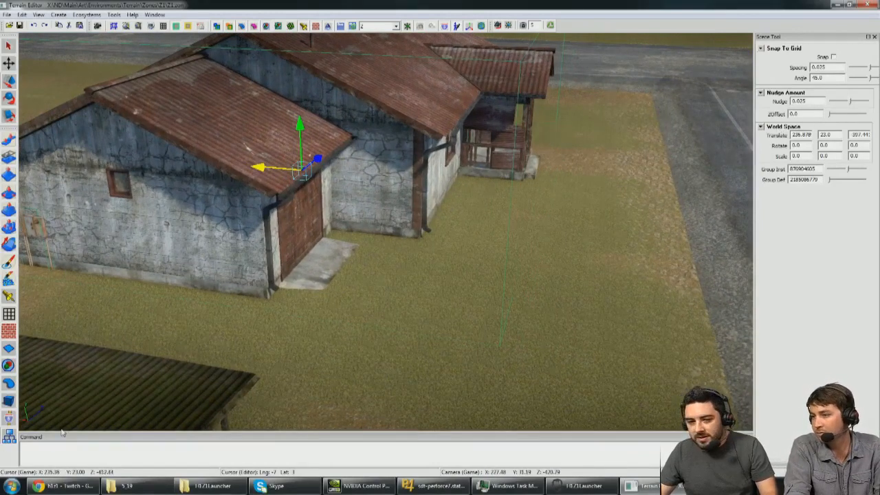
Step: Preview a soldier figure on the grass between the garage and front porch to judge the house's scale
click(10, 402)
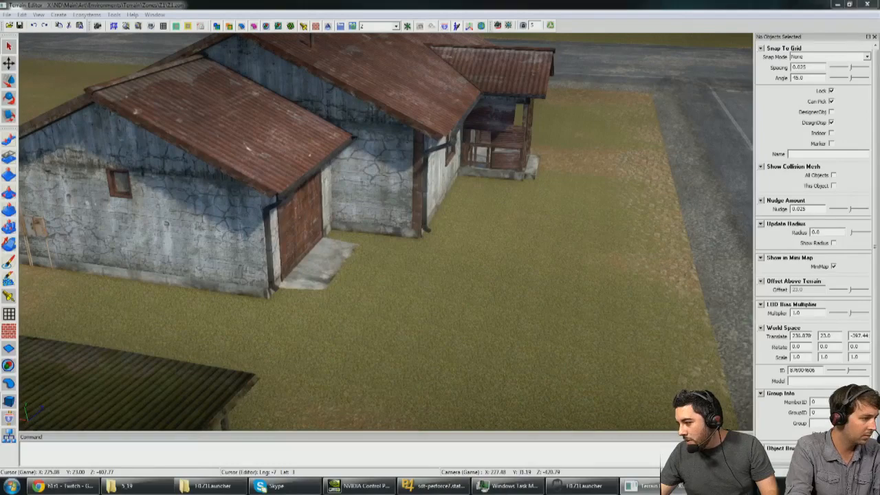
scroll(588, 244, up, 2)
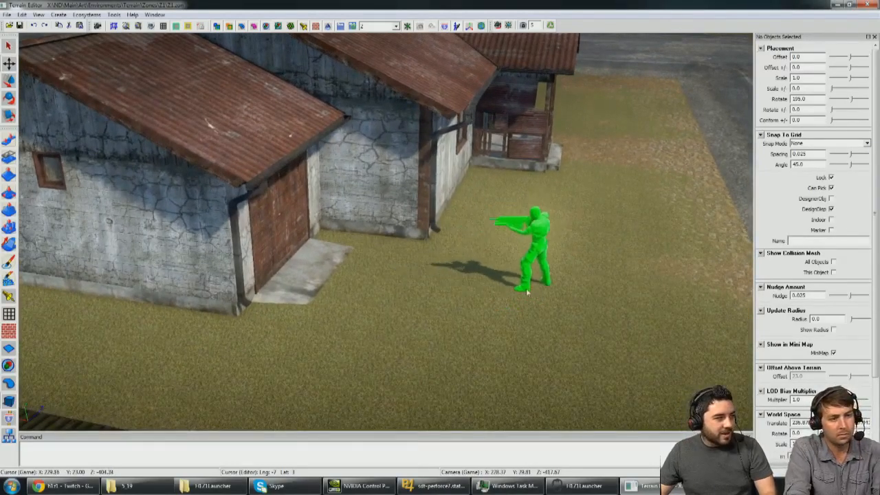
middle_drag(512, 294, 465, 310)
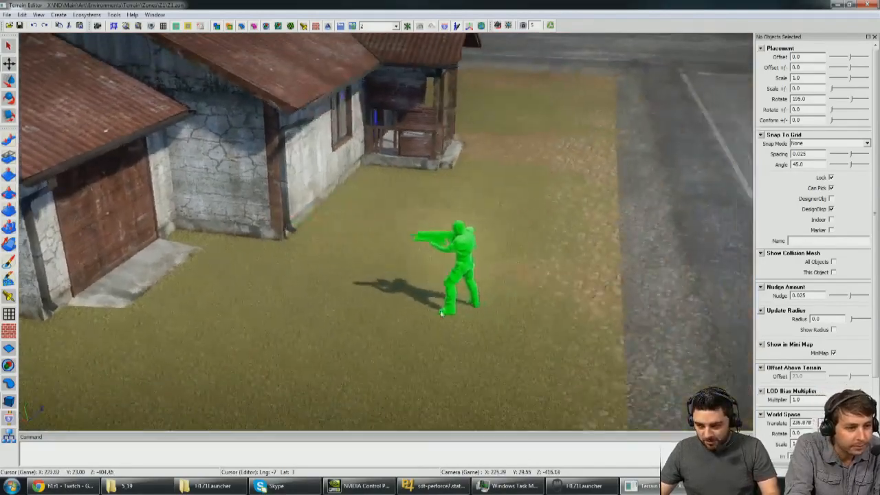
middle_drag(259, 304, 461, 262)
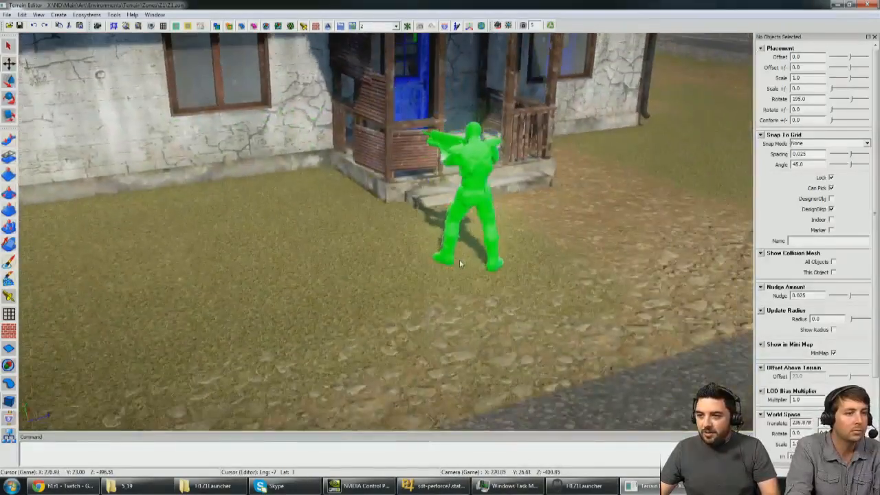
middle_drag(330, 277, 298, 278)
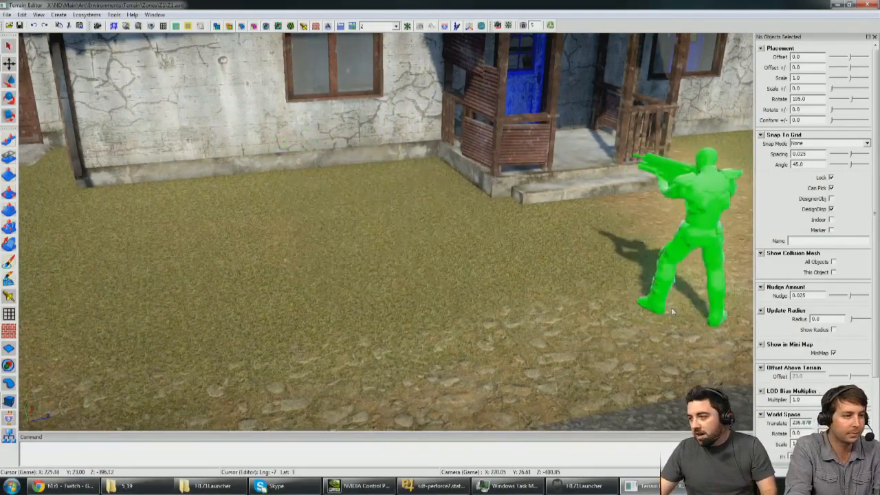
middle_drag(286, 261, 574, 239)
scroll(535, 243, down, 3)
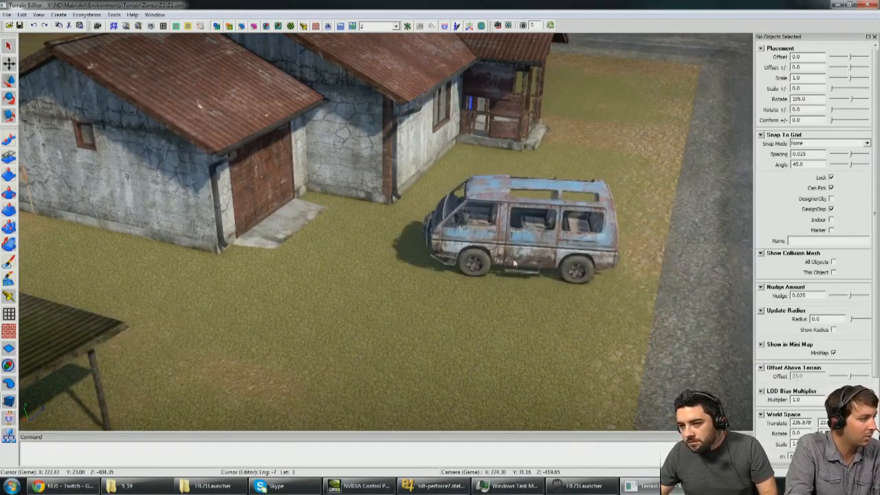
Step: Place the Common_Props_WreckedVan01 van on the grass in front of the corner house's garage and adjust its angle and position
click(464, 255)
click(464, 229)
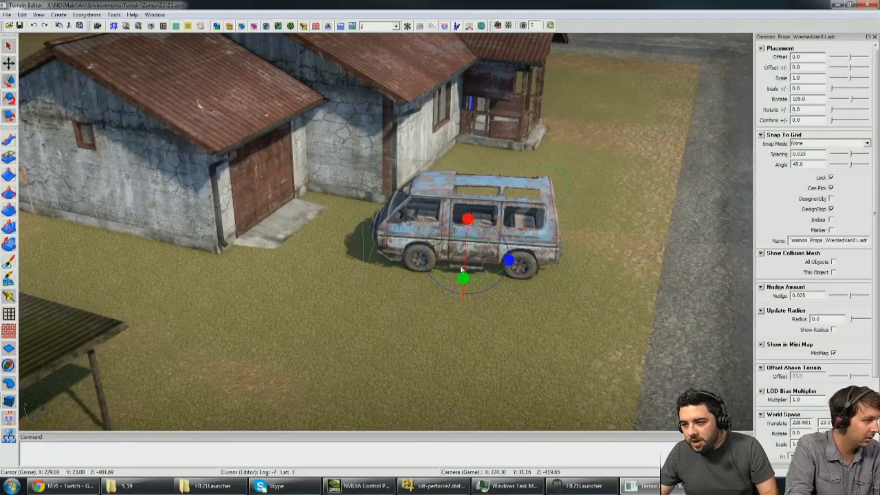
drag(464, 277, 453, 277)
right_drag(454, 272, 531, 260)
key(s)
key(s)
key(w)
drag(589, 231, 566, 227)
Step: Fine-tune the wrecked van's placement and lower it slightly so its wheels rest on the grass
right_drag(566, 226, 441, 230)
drag(373, 279, 365, 253)
key(e)
right_drag(365, 252, 358, 205)
key(w)
scroll(357, 214, up, 10)
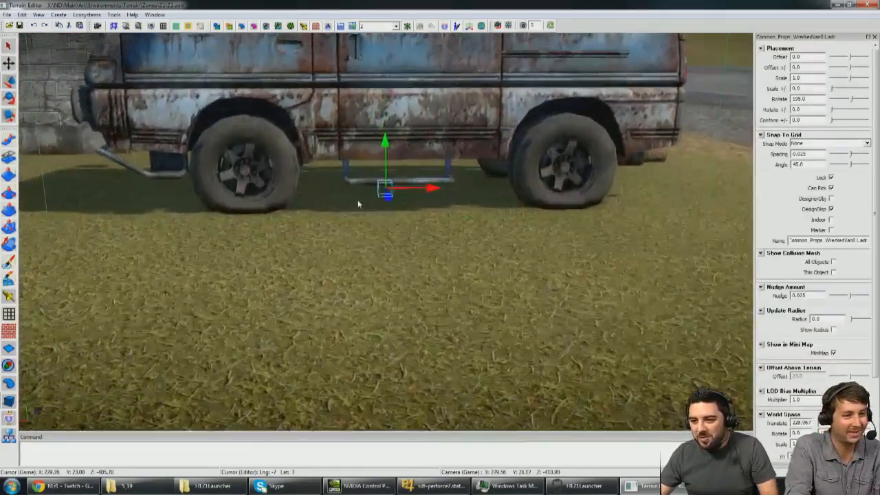
scroll(357, 204, up, 3)
right_drag(374, 170, 375, 166)
drag(387, 152, 387, 155)
Step: Shift the wrecked van closer to the concrete driveway in front of the garage door
scroll(389, 163, down, 10)
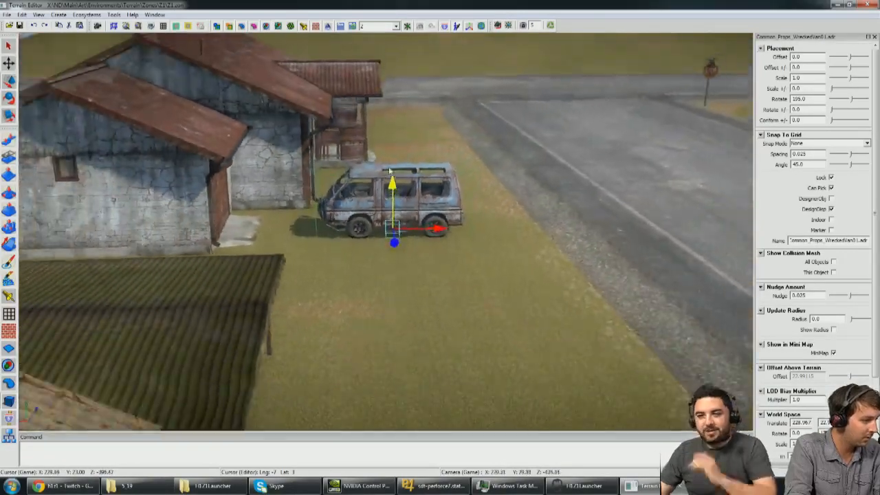
right_drag(389, 169, 391, 201)
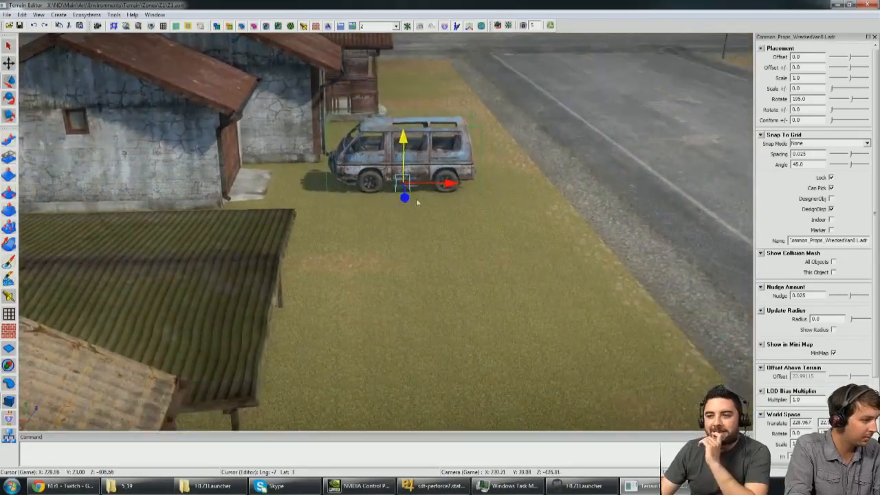
scroll(437, 187, up, 4)
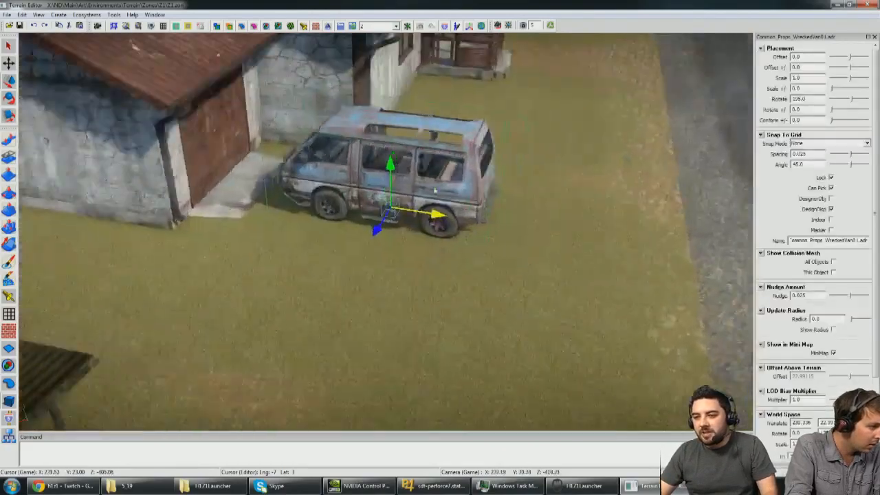
scroll(432, 187, down, 4)
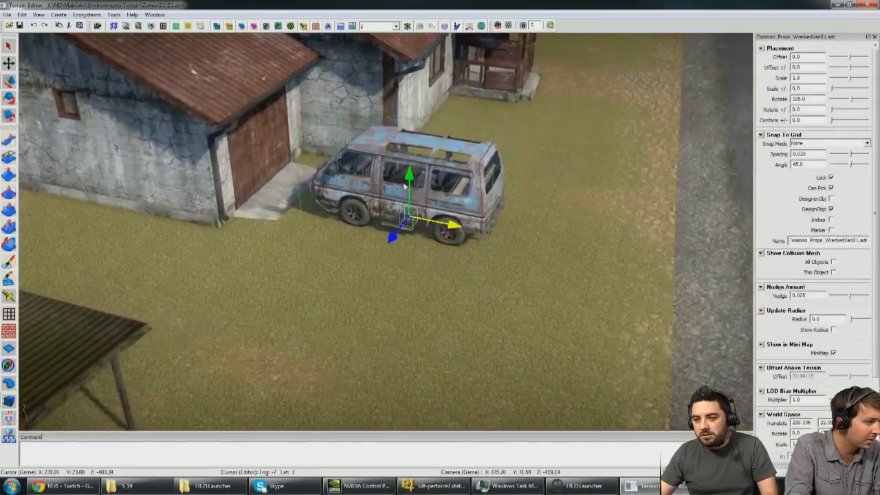
scroll(405, 186, up, 2)
scroll(406, 186, down, 3)
Step: Look over the yellow house, its carport and the blue neighbour, ending at the parked van
right_drag(405, 186, 413, 190)
scroll(413, 192, down, 2)
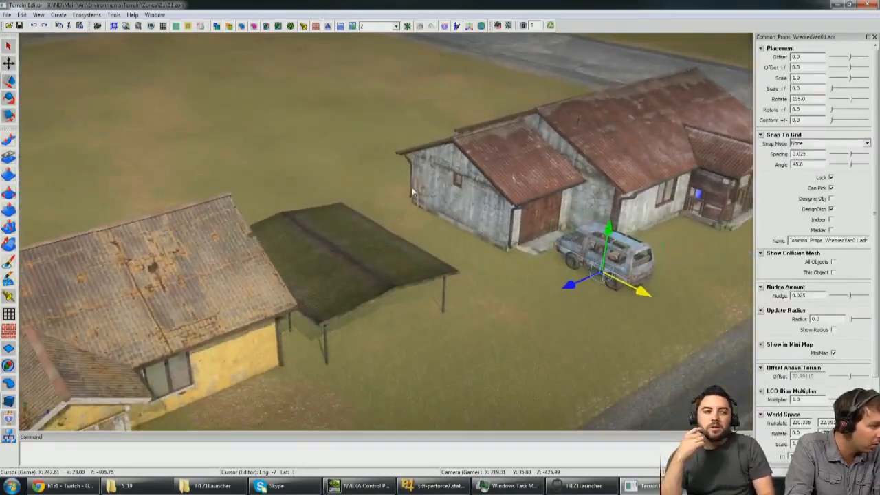
scroll(412, 190, up, 3)
right_drag(413, 190, 532, 179)
scroll(473, 223, down, 2)
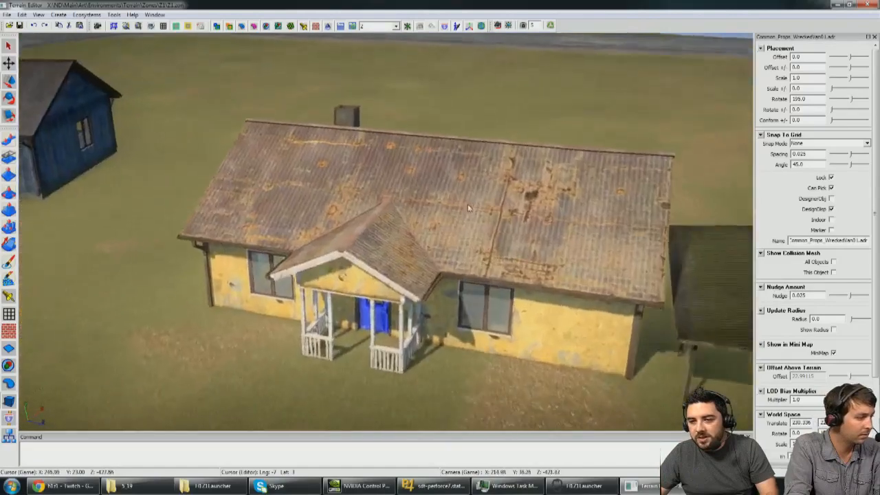
scroll(460, 194, up, 4)
scroll(480, 183, down, 2)
scroll(480, 183, down, 4)
key(q)
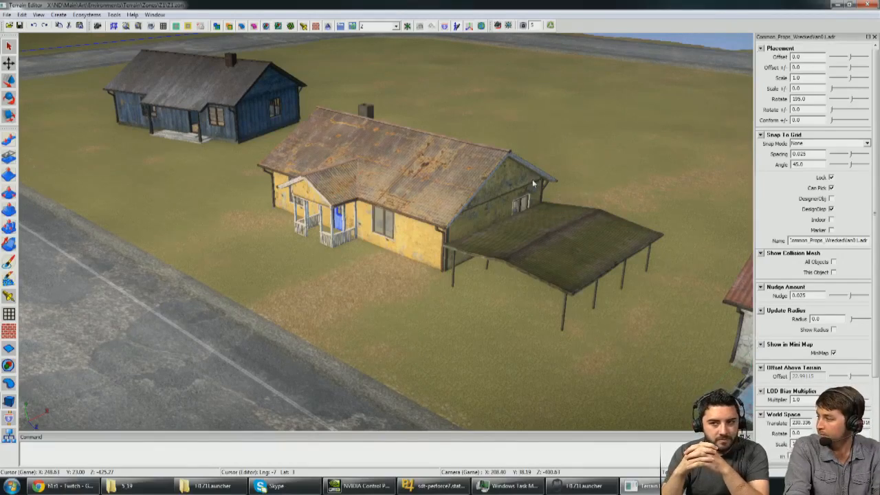
right_drag(458, 155, 382, 178)
right_drag(413, 190, 404, 190)
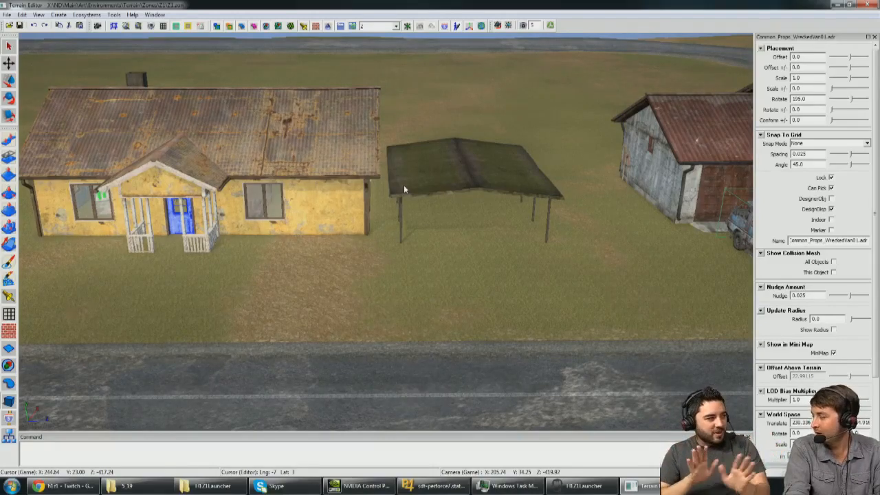
middle_drag(406, 198, 387, 165)
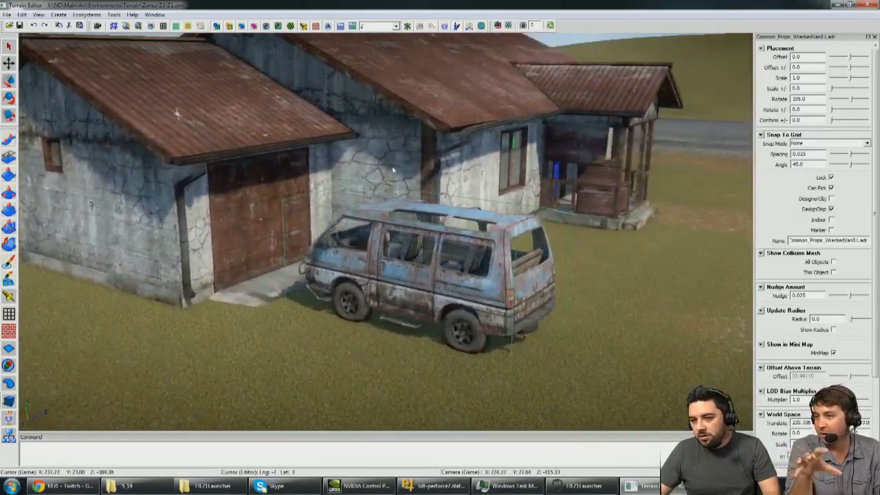
Step: Select the white corner house, switch to the Scene Tool, and survey the empty road grid around the three houses
click(392, 169)
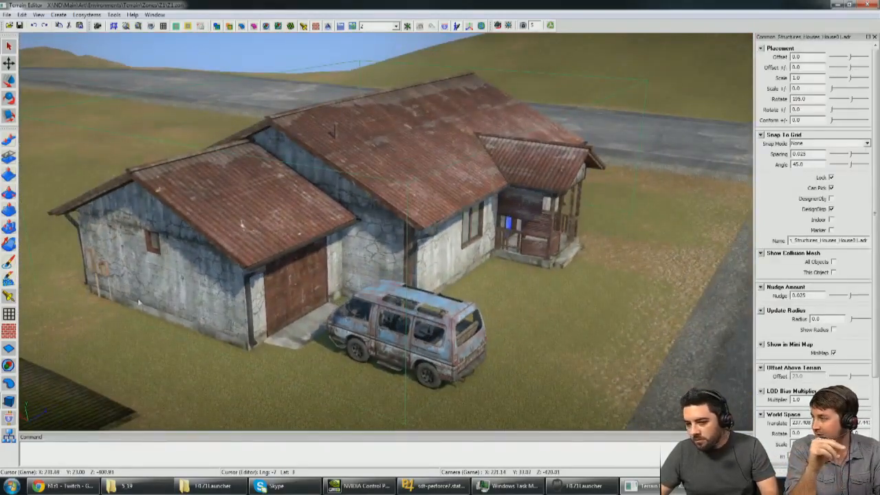
click(9, 436)
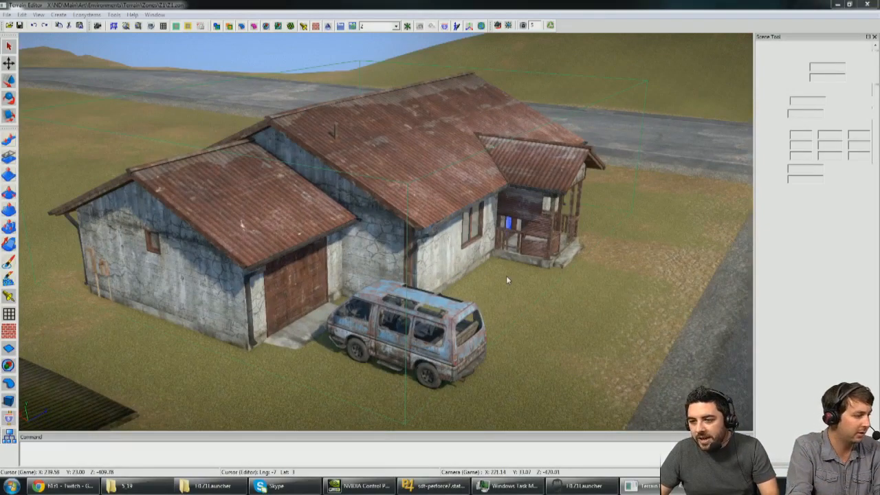
mouse_move(508, 280)
middle_down()
mouse_move(546, 259)
mouse_move(544, 249)
mouse_move(516, 247)
mouse_move(549, 261)
mouse_move(335, 234)
mouse_move(350, 257)
mouse_move(485, 295)
mouse_move(370, 279)
mouse_move(444, 274)
middle_up()
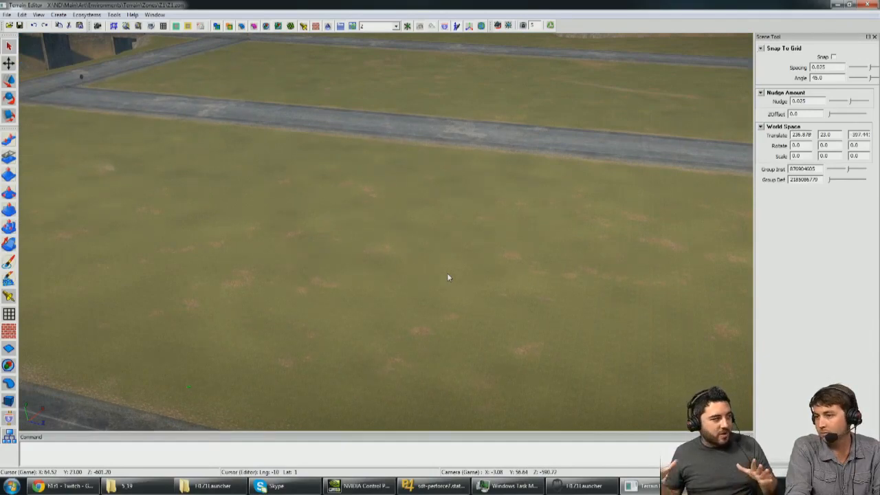
middle_drag(448, 273, 420, 258)
key(w)
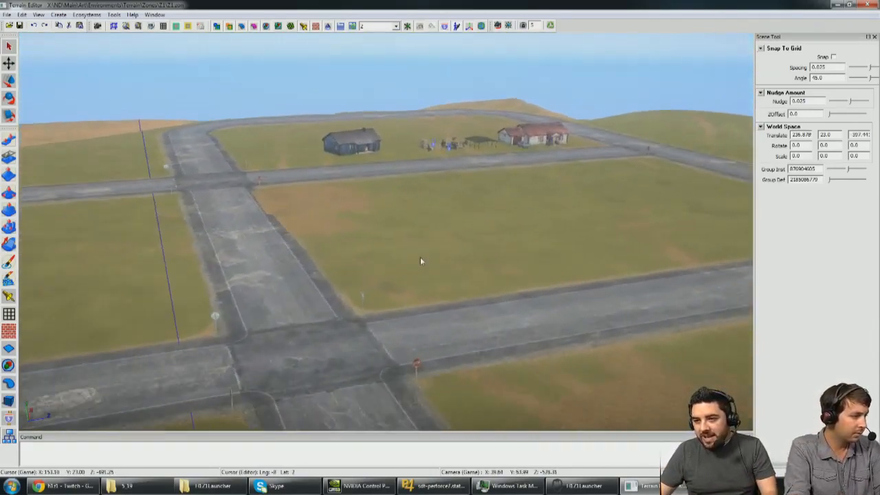
key(w)
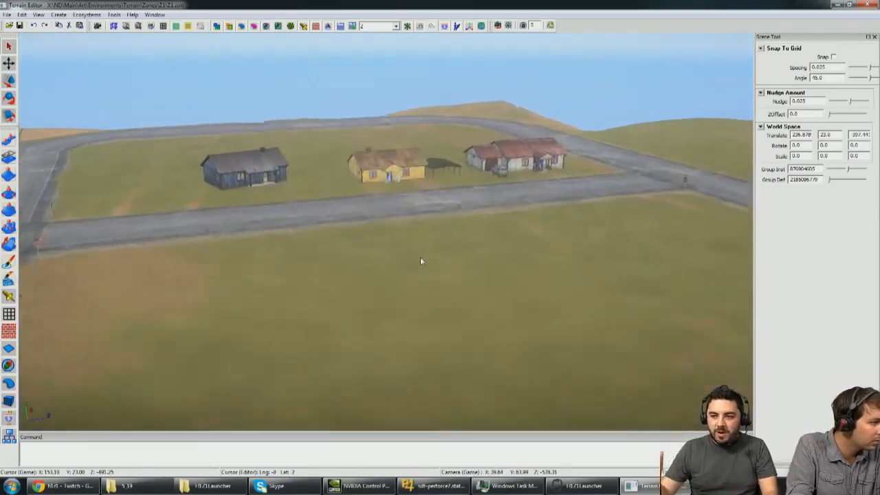
key(w)
middle_drag(420, 256, 409, 200)
key(w)
key(a)
Step: Select the corner house as a scene group, view its garage side and street, and clear the selection
click(408, 199)
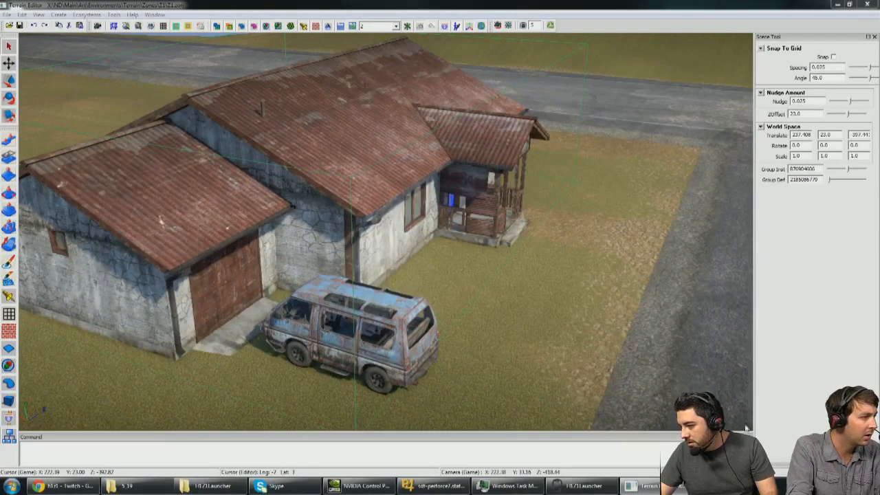
key(a)
middle_drag(523, 293, 523, 241)
mouse_move(499, 283)
middle_down()
mouse_move(535, 292)
mouse_move(498, 296)
middle_up()
key(s)
click(370, 296)
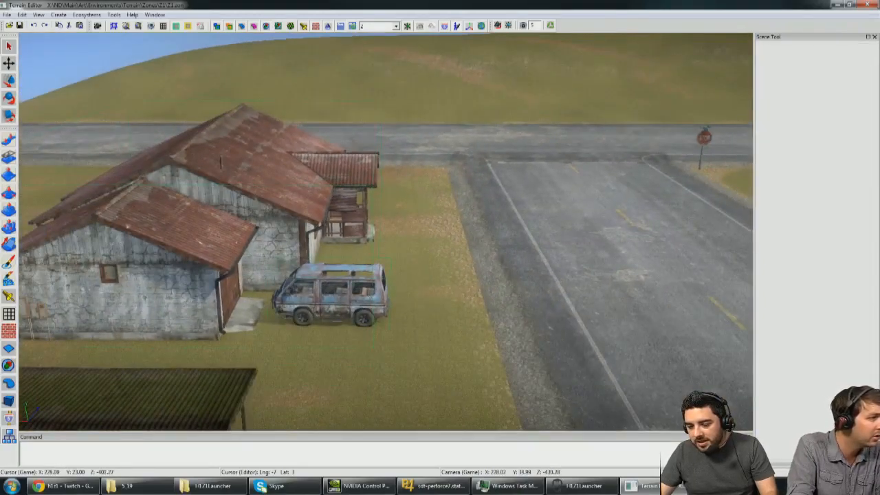
key(w)
Step: Place a wooden plank fence panel and a chain-link fence panel side by side in the corner house's backyard
click(310, 343)
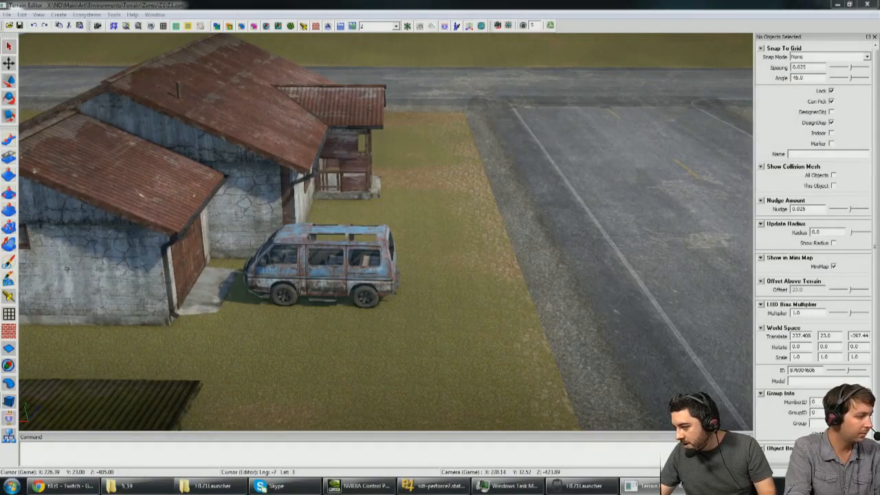
mouse_move(534, 323)
right_down()
mouse_move(586, 316)
mouse_move(537, 338)
right_up()
right_drag(283, 323, 371, 337)
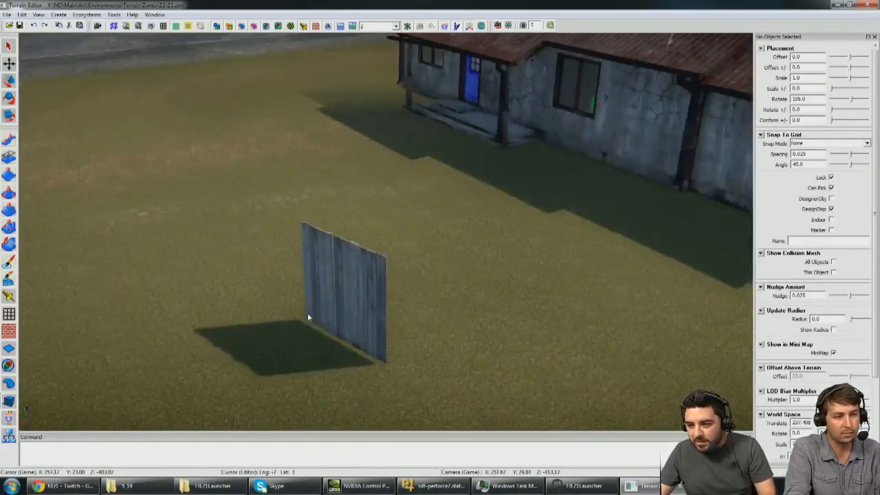
click(388, 312)
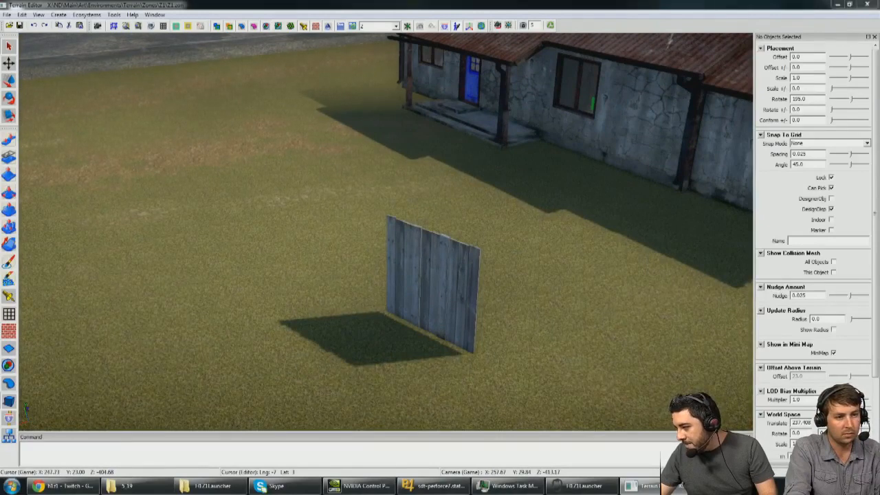
click(268, 270)
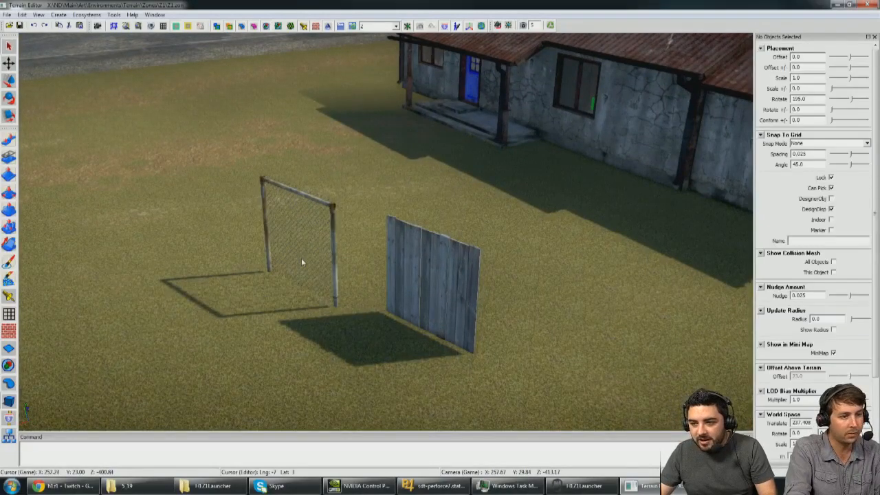
Step: Compare the chain-link and wooden fence panels against the rear of the corner house from several angles
right_drag(301, 259, 300, 260)
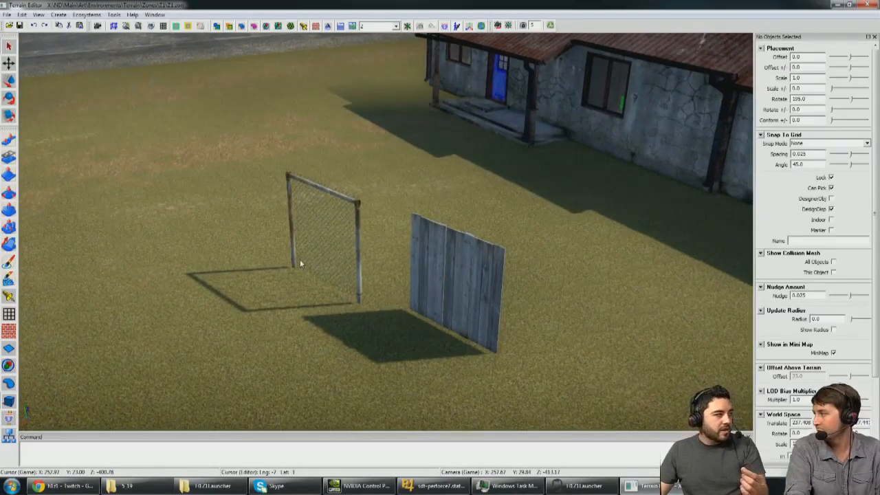
right_drag(299, 260, 332, 266)
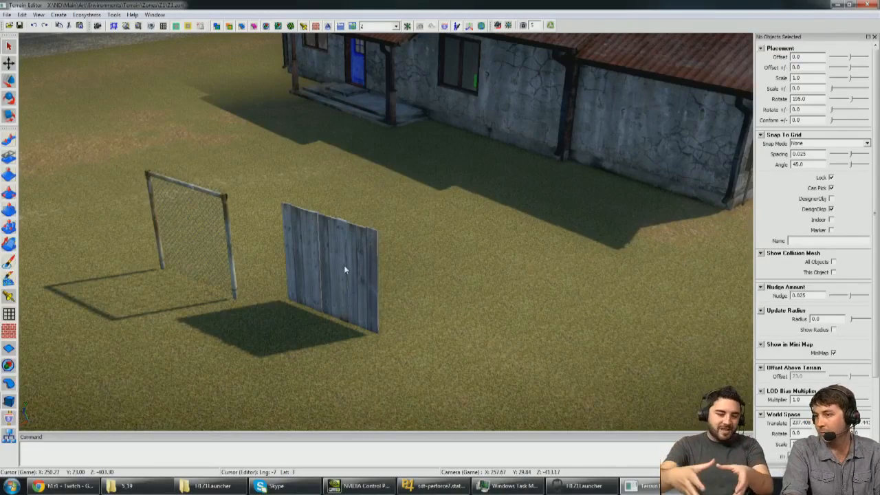
mouse_move(346, 269)
middle_down()
mouse_move(346, 279)
mouse_move(335, 263)
middle_up()
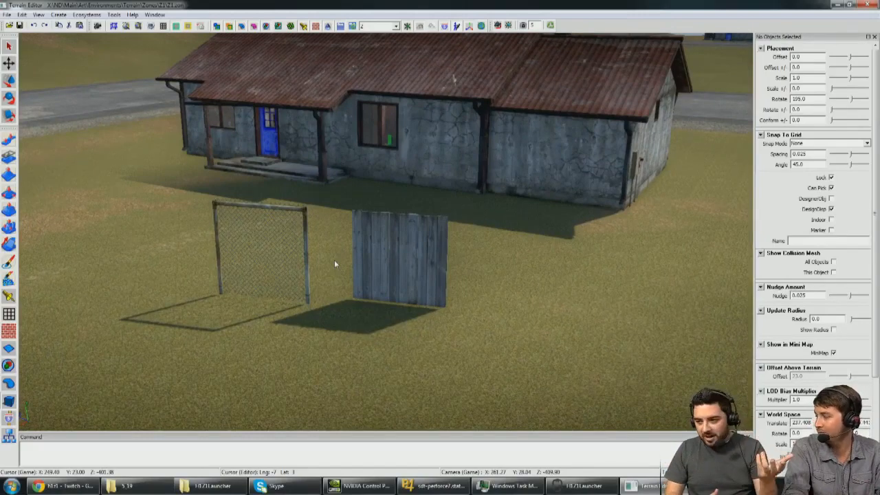
mouse_move(335, 262)
middle_down()
mouse_move(365, 260)
mouse_move(345, 248)
middle_up()
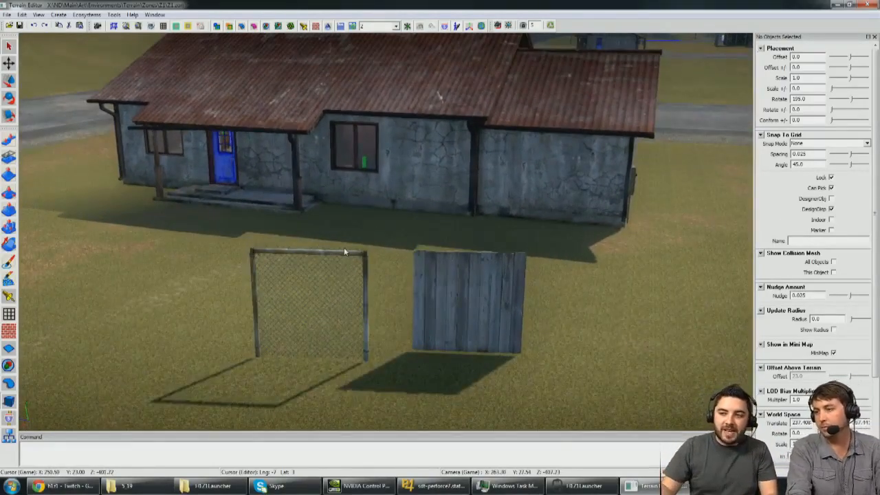
key(s)
key(d)
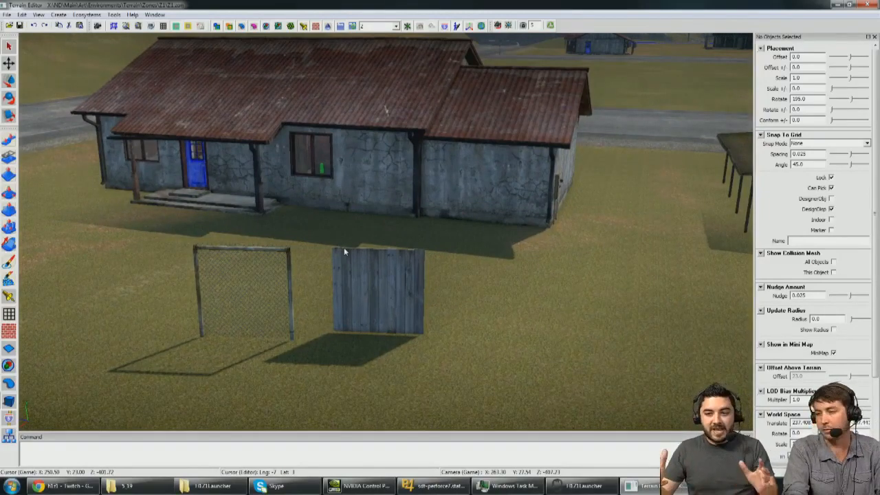
key(w)
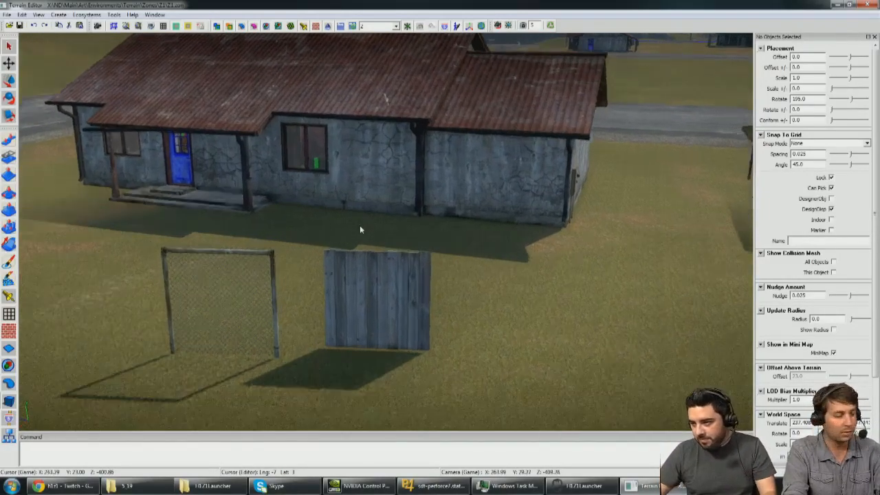
Step: Look along the fence panels and the garage end wall toward the neighbouring carport
key(d)
middle_drag(359, 231, 286, 244)
key(w)
key(d)
key(s)
key(a)
key(a)
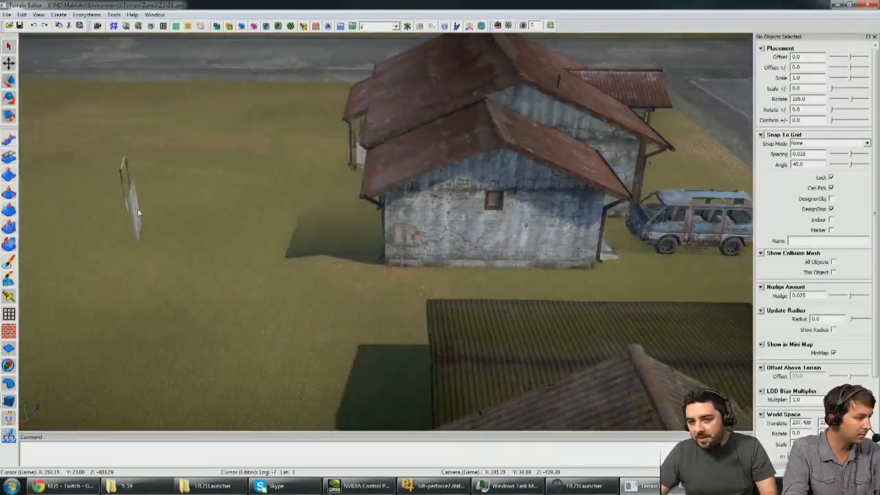
Step: Move the chain-link fence panel from beside the wooden plank panel into the gap between the garage's rear corner and the carport
click(137, 215)
key(a)
middle_drag(138, 214, 223, 227)
key(a)
key(s)
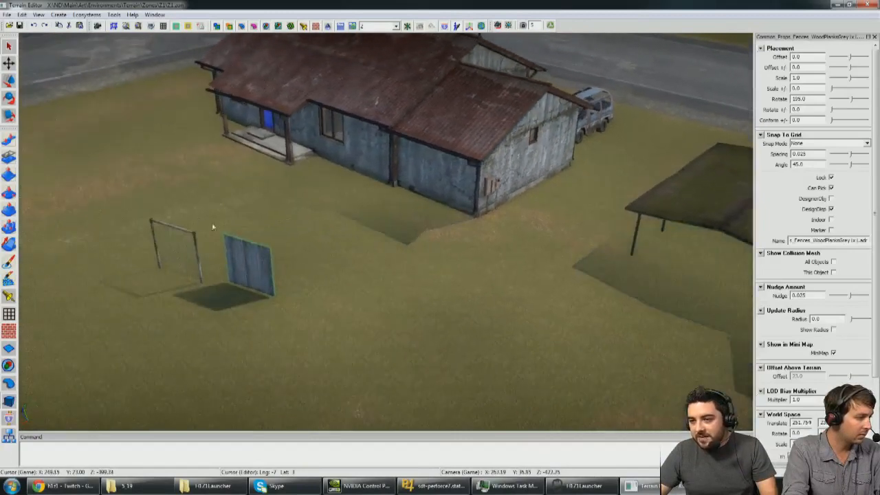
click(177, 223)
key(w)
drag(184, 273, 537, 206)
drag(540, 241, 562, 246)
key(w)
key(d)
Step: Examine the garage end wall, the parked van and the gap to the neighbouring carport from several angles
click(368, 161)
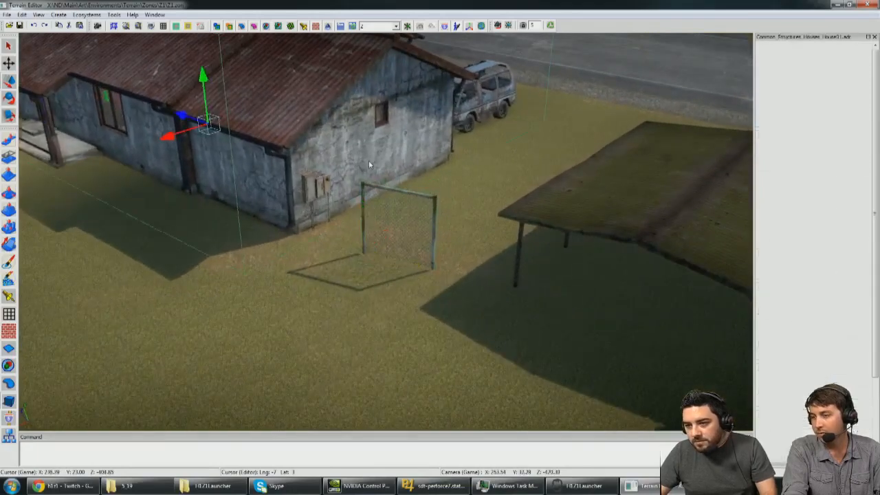
key(w)
key(d)
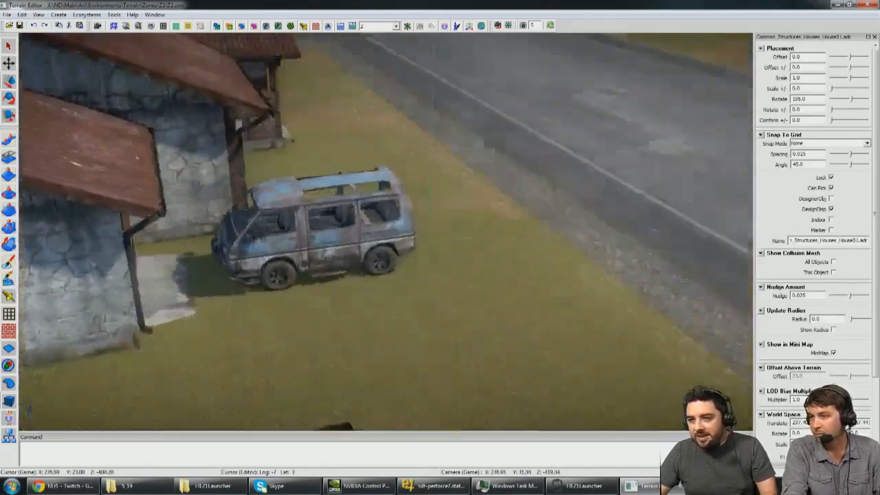
key(w)
right_drag(442, 207, 310, 155)
key(w)
key(d)
key(w)
key(s)
key(d)
key(s)
key(d)
key(w)
key(d)
right_drag(482, 206, 383, 192)
key(s)
key(w)
key(w)
key(s)
key(a)
key(w)
click(265, 76)
right_drag(265, 76, 313, 120)
key(s)
click(313, 118)
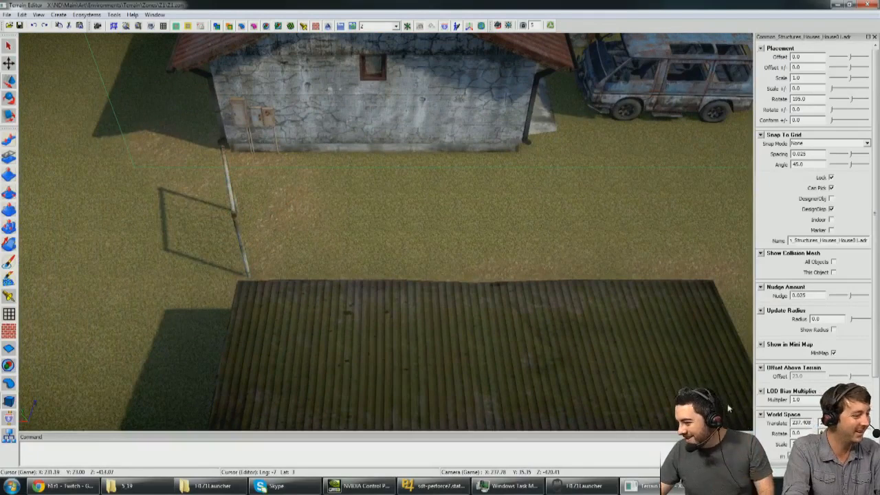
Step: Move the chain-link panel away from the garage wall and rotate it 90 degrees so it runs parallel to the garage's end wall
drag(874, 366, 875, 440)
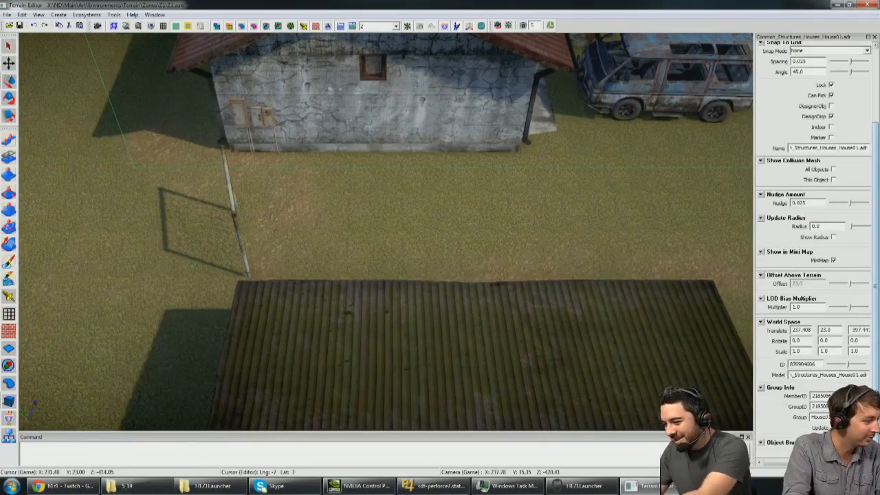
click(832, 342)
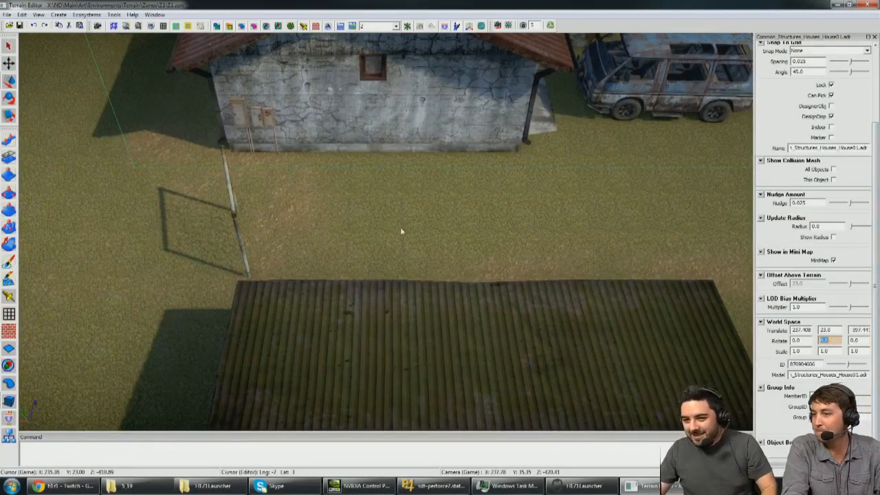
right_drag(403, 231, 400, 227)
click(248, 196)
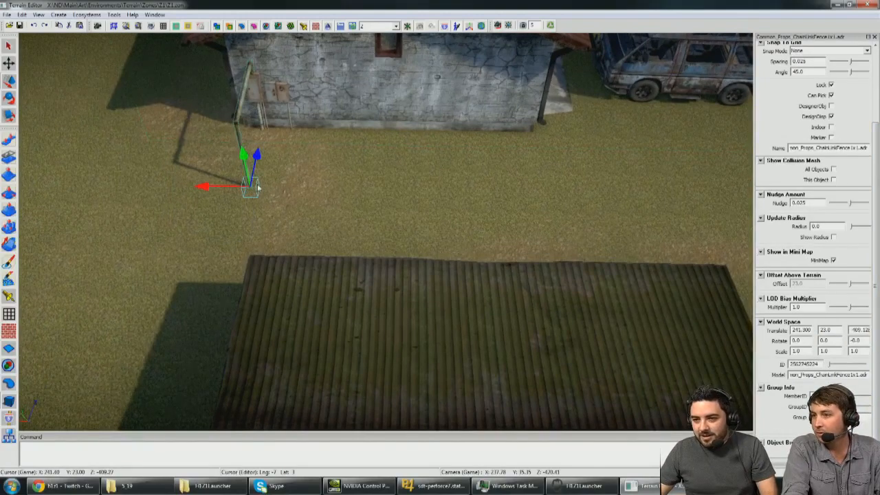
drag(259, 159, 246, 209)
key(e)
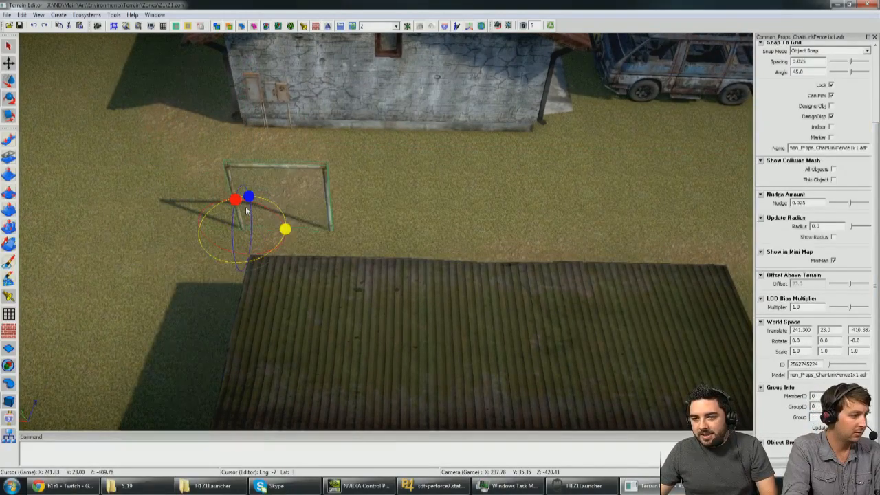
key(w)
right_drag(247, 210, 513, 210)
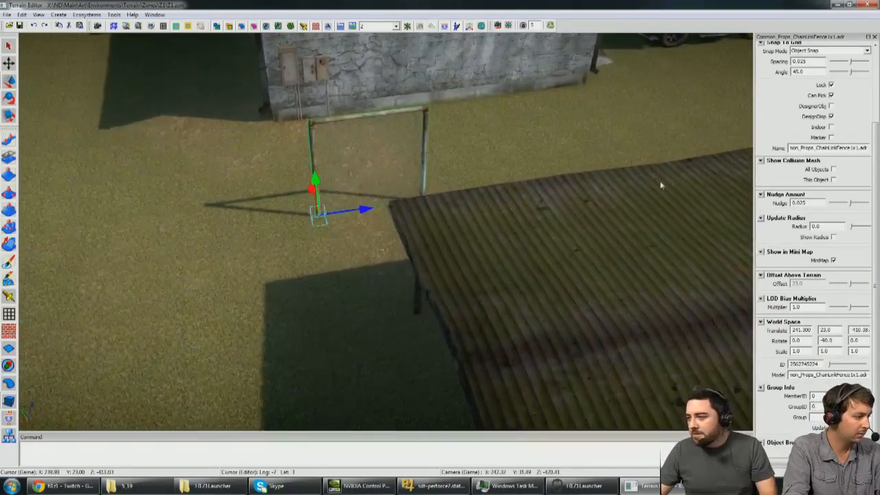
Step: Place a ChainLinkFence1x2 panel farther along the gap and give it the same vertical-axis rotation as the single chain-link panel
key(ctrl+v)
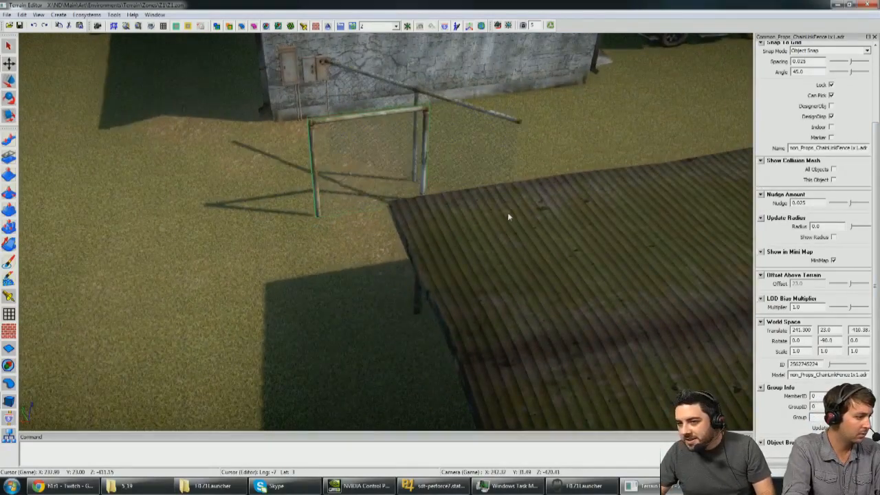
click(587, 179)
middle_drag(475, 165, 489, 151)
click(447, 207)
double_click(829, 341)
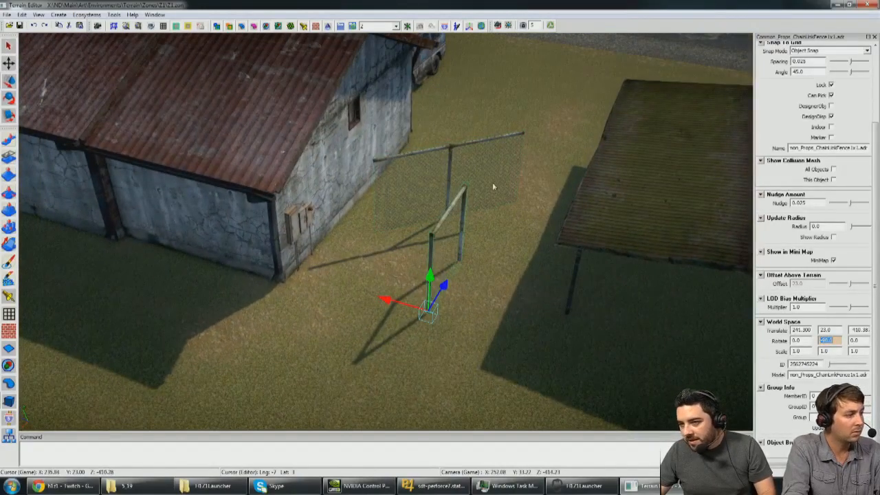
click(452, 152)
drag(487, 194, 469, 194)
mouse_move(516, 193)
middle_down()
mouse_move(547, 187)
mouse_move(519, 189)
middle_up()
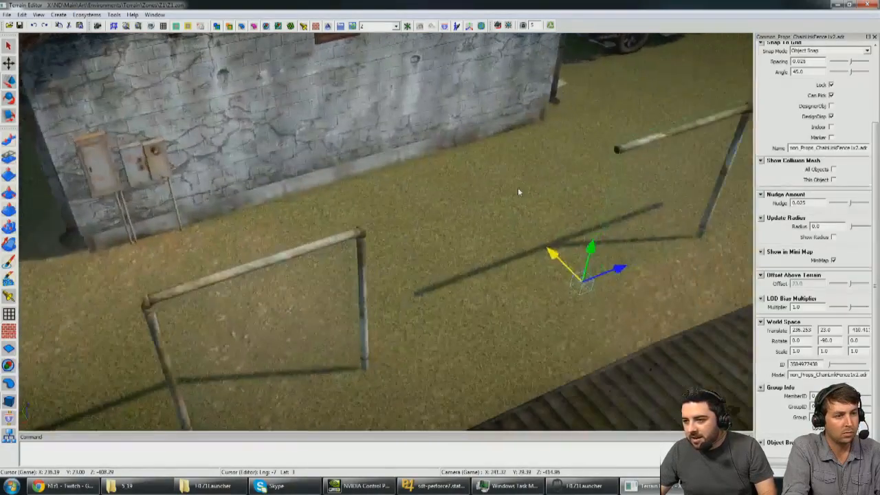
Step: Slide the 1x2 chain-link panel along its length until it meets the end post of the single panel
scroll(519, 189, down, 3)
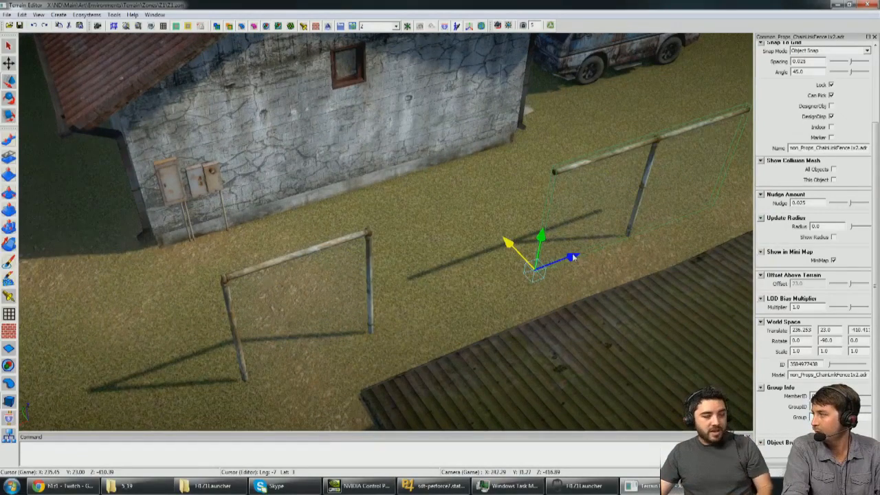
drag(574, 258, 403, 280)
middle_drag(403, 280, 419, 258)
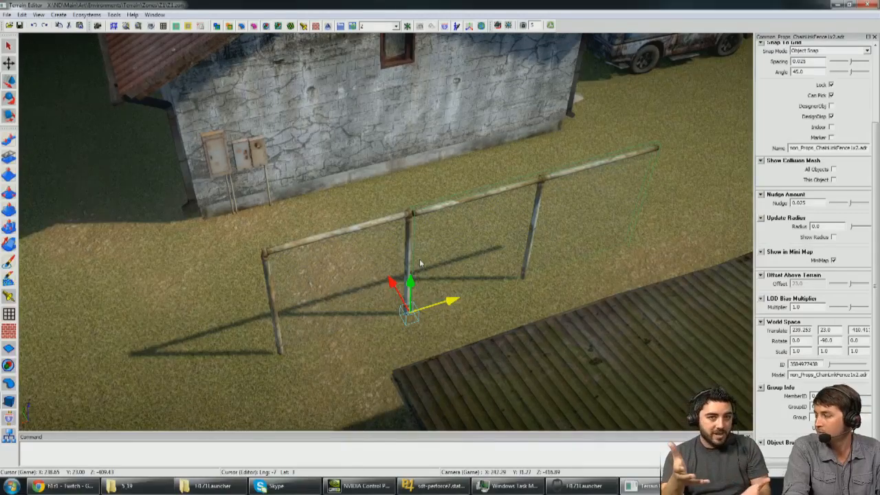
middle_drag(420, 258, 405, 278)
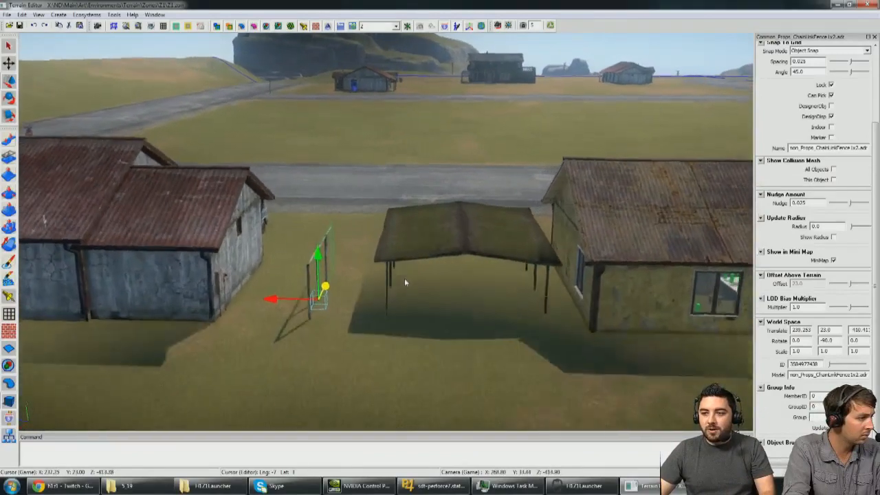
scroll(405, 279, up, 2)
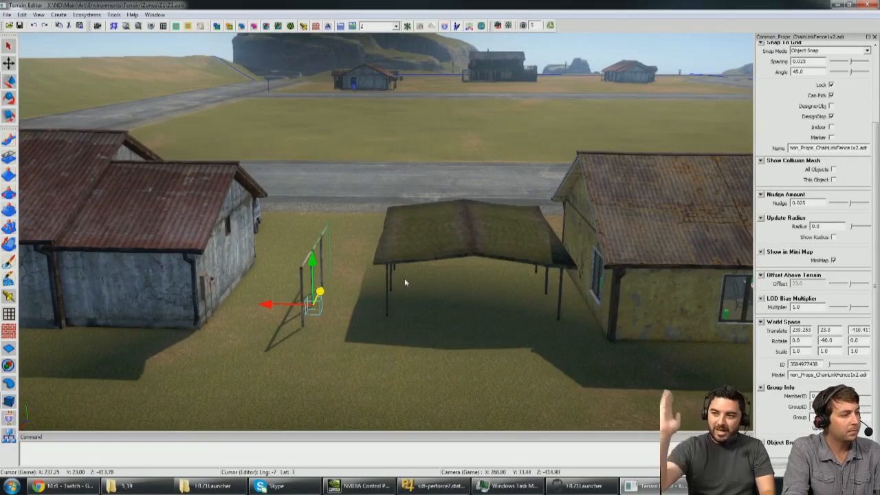
Step: Try to match the 1x2 panel's world X position to the single panel's, and pull it back out along the fence line
key(w)
middle_drag(405, 282, 441, 315)
key(a)
click(442, 314)
double_click(804, 330)
click(526, 234)
middle_drag(496, 249, 393, 279)
key(s)
drag(413, 421, 631, 403)
key(s)
Step: Copy the single chain-link panel's world Z translate value to the 1x2 panel so both stand on one line
click(527, 248)
middle_drag(527, 248, 517, 245)
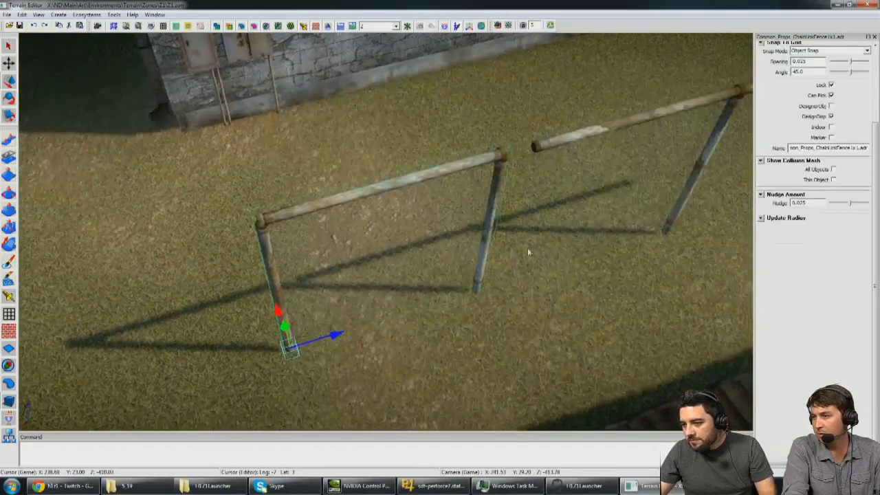
double_click(859, 330)
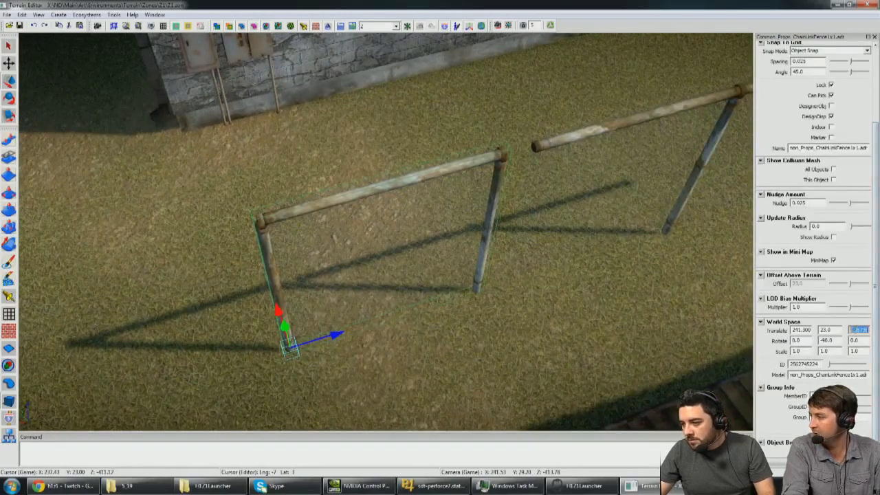
click(596, 132)
click(515, 157)
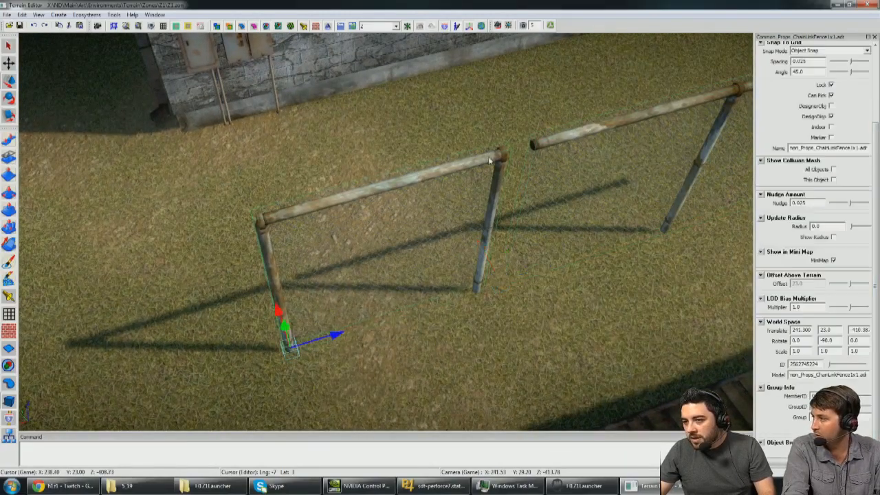
click(591, 131)
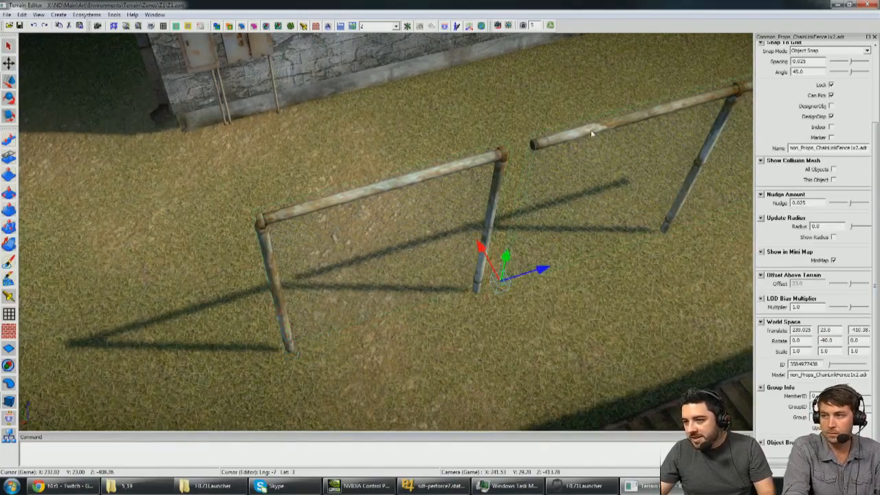
click(451, 171)
click(574, 133)
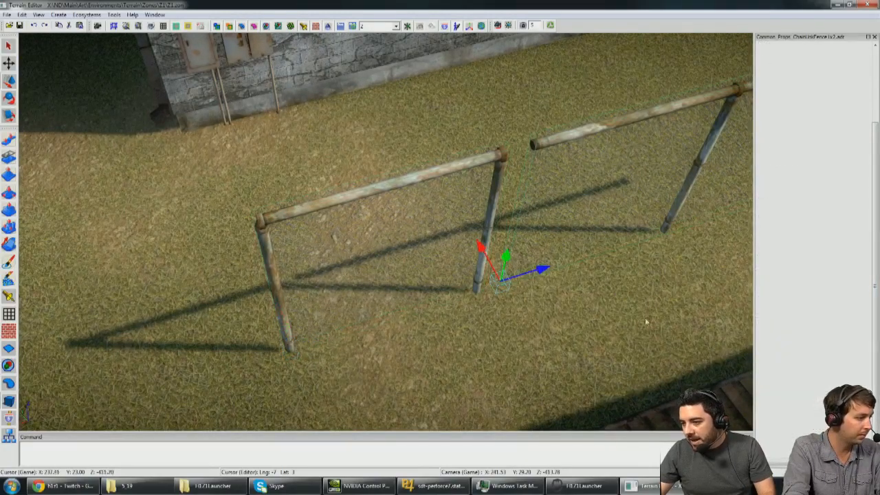
Step: With Snap Mode set to None, slide the 1x2 panel along the fence line to close the gap at the single panel's post
key(w)
drag(542, 273, 491, 278)
key(d)
middle_drag(490, 277, 606, 278)
key(a)
right_drag(301, 401, 384, 400)
drag(372, 407, 375, 407)
right_drag(441, 275, 429, 248)
key(s)
key(a)
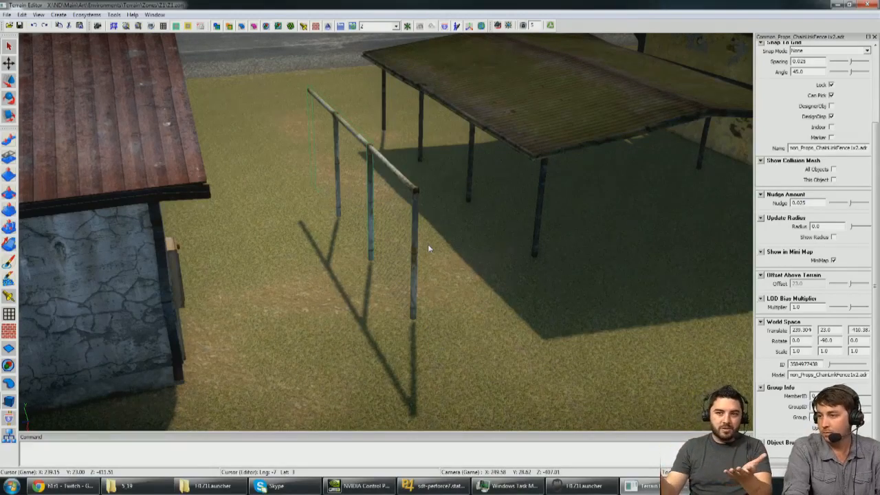
Step: Select both chain-link panels and duplicate them toward the street, fitting the copies end to end with the originals
key(w)
right_drag(452, 246, 460, 224)
key(s)
shift+click(441, 232)
key(s)
key(w)
drag(365, 157, 381, 135)
key(s)
right_drag(380, 135, 398, 159)
drag(409, 173, 424, 178)
key(a)
right_drag(424, 178, 321, 191)
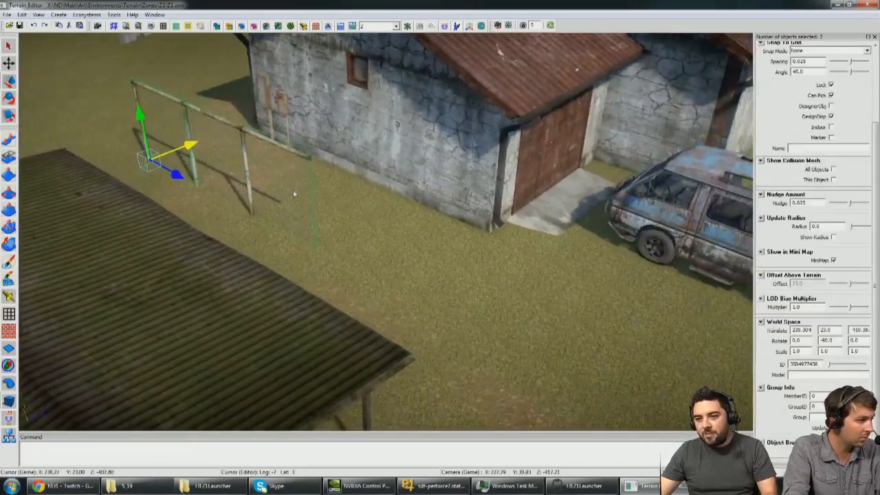
shift+drag(182, 179, 365, 243)
key(a)
right_drag(364, 244, 351, 257)
key(s)
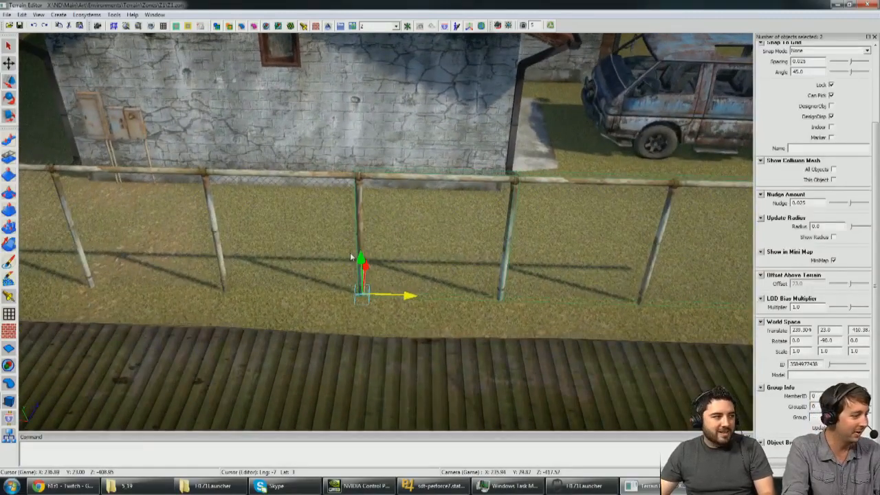
drag(392, 295, 394, 295)
Step: Duplicate the newest pair of chain-link panels toward the road and align the copies with the end of the fence
key(w)
right_drag(394, 295, 303, 261)
key(d)
key(s)
key(q)
key(s)
key(w)
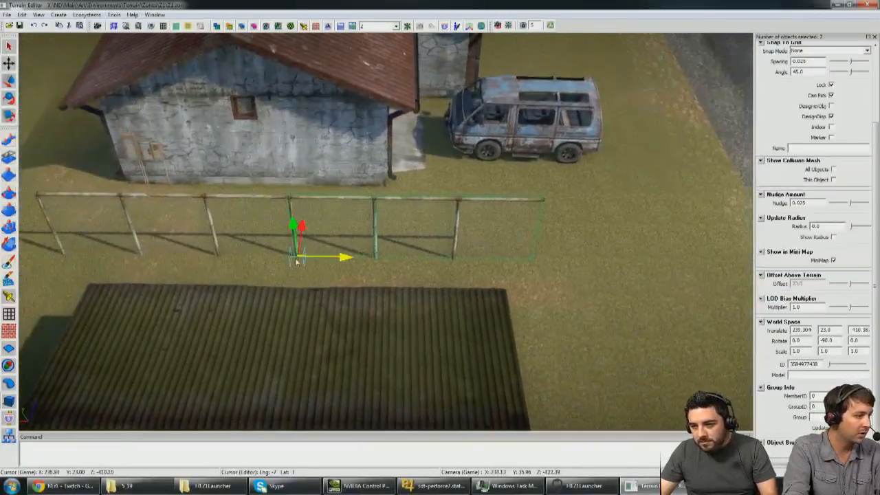
shift+drag(343, 261, 564, 259)
right_drag(563, 259, 567, 259)
key(d)
key(w)
drag(567, 259, 576, 260)
key(q)
Step: Delete the 1x2 chain-link panel that overhangs the road edge
click(512, 300)
click(601, 198)
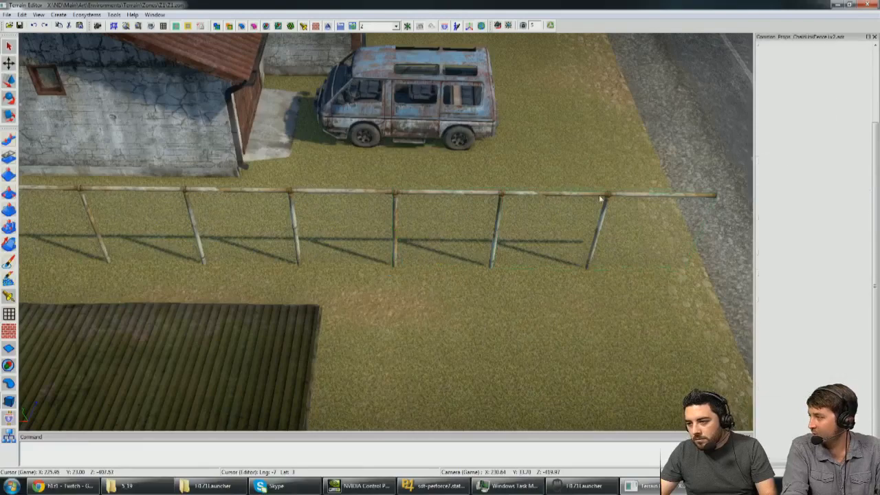
key(Delete)
Step: Duplicate the last single chain-link panel and place the copy at the road end of the fence beside the van
click(489, 193)
key(w)
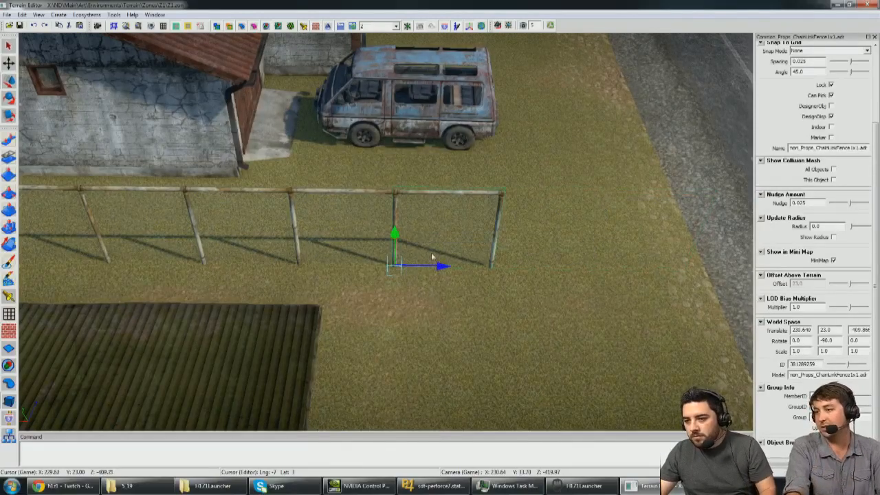
shift+drag(437, 269, 538, 269)
key(q)
click(535, 292)
right_drag(535, 292, 496, 289)
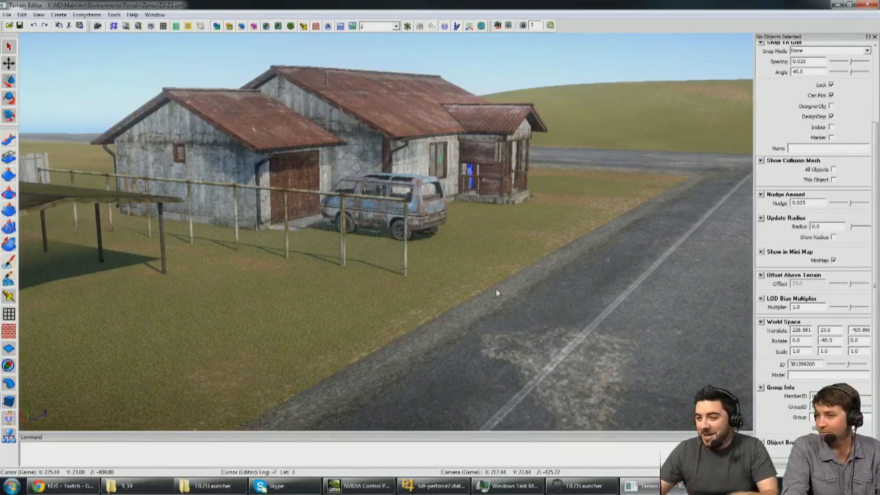
right_drag(544, 258, 528, 267)
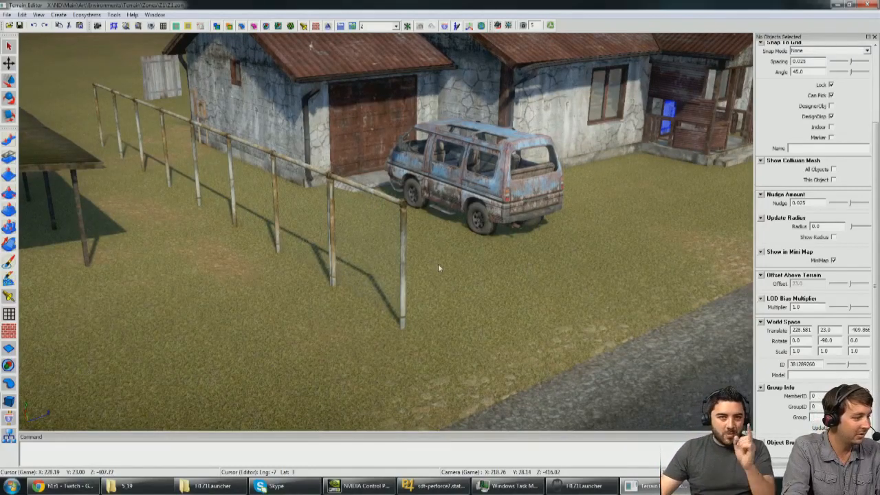
Step: Nudge the road-end chain-link panel along the fence line to world X 228.599 so its post lines up with the adjoining panel
middle_drag(284, 251, 269, 240)
scroll(279, 240, up, 4)
click(296, 134)
middle_drag(296, 134, 298, 216)
scroll(298, 216, down, 3)
scroll(366, 310, up, 5)
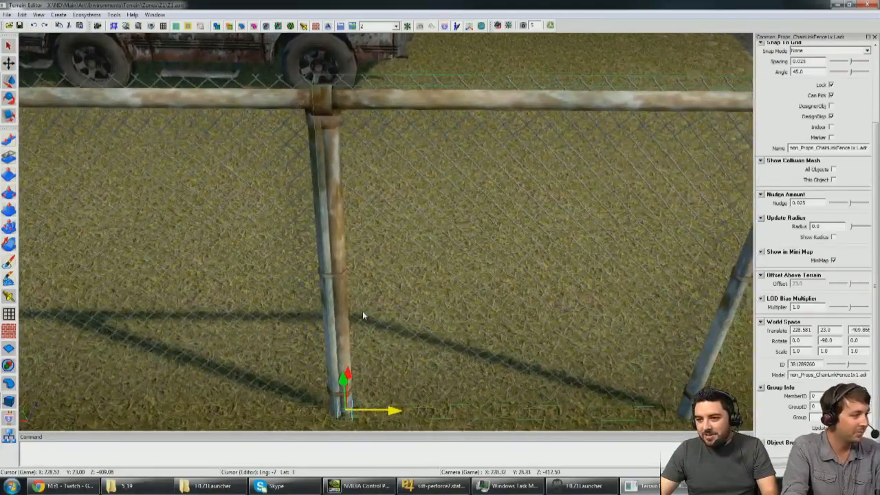
scroll(402, 248, down, 10)
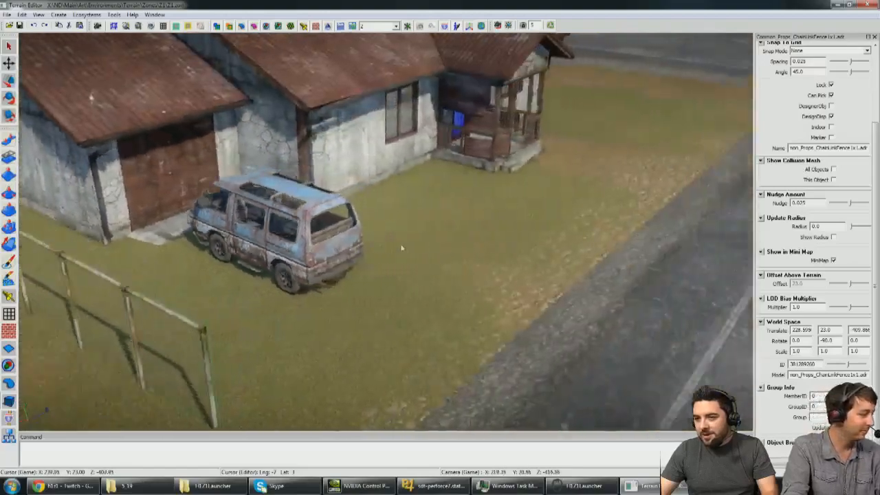
Step: Duplicate the road-end chain-link panel and place the copy on the front lawn beside the corner house's porch
middle_drag(403, 248, 148, 265)
scroll(404, 238, up, 2)
key(d)
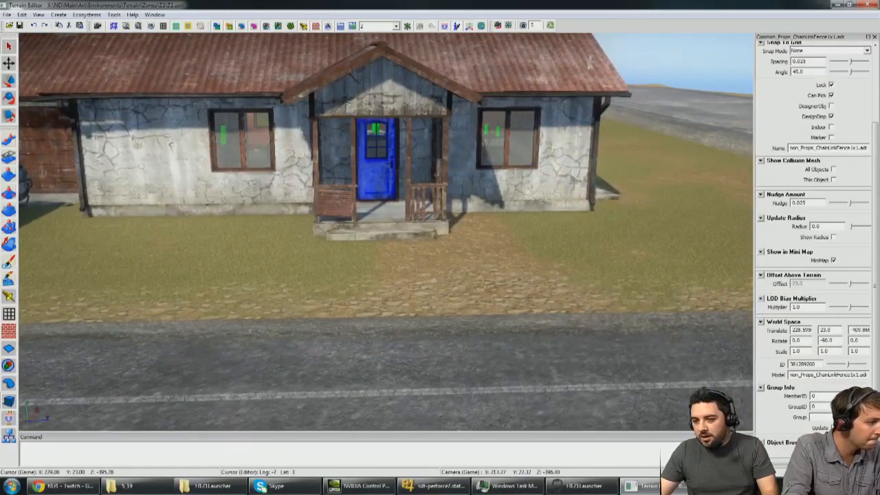
key(a)
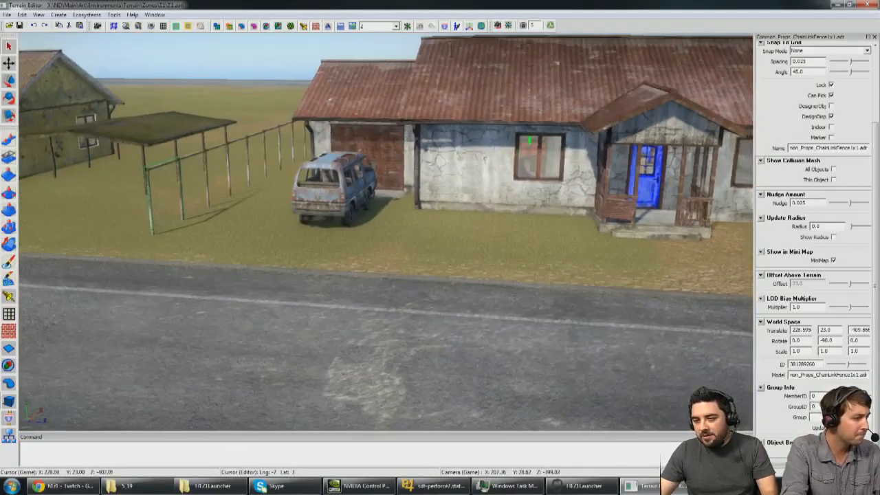
right_drag(412, 233, 479, 259)
key(a)
key(d)
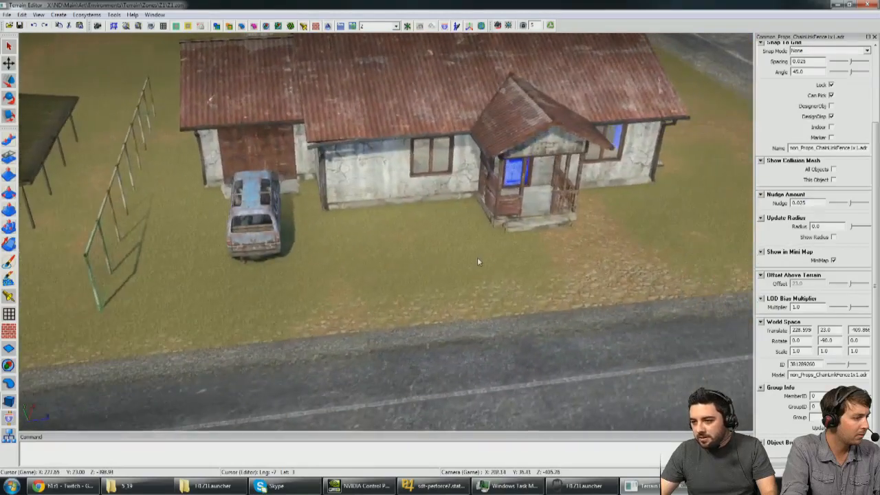
key(a)
key(w)
drag(206, 256, 540, 269)
key(w)
key(d)
right_drag(539, 269, 521, 254)
key(a)
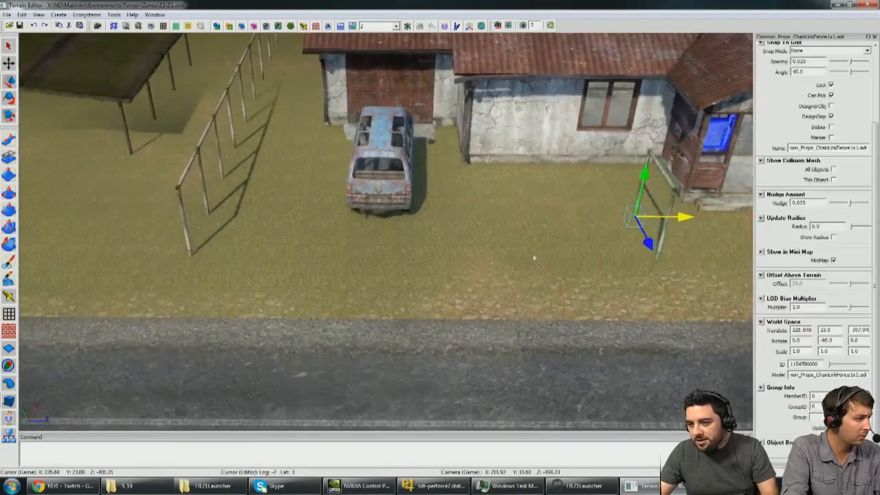
Step: Move the lawn chain-link panel near the van at world X 226.667 and rotate it to 0° so it runs parallel to the road
drag(660, 228, 475, 303)
key(d)
right_drag(476, 303, 430, 282)
key(w)
key(s)
key(e)
drag(367, 260, 364, 263)
key(w)
drag(428, 247, 449, 250)
right_drag(448, 252, 468, 238)
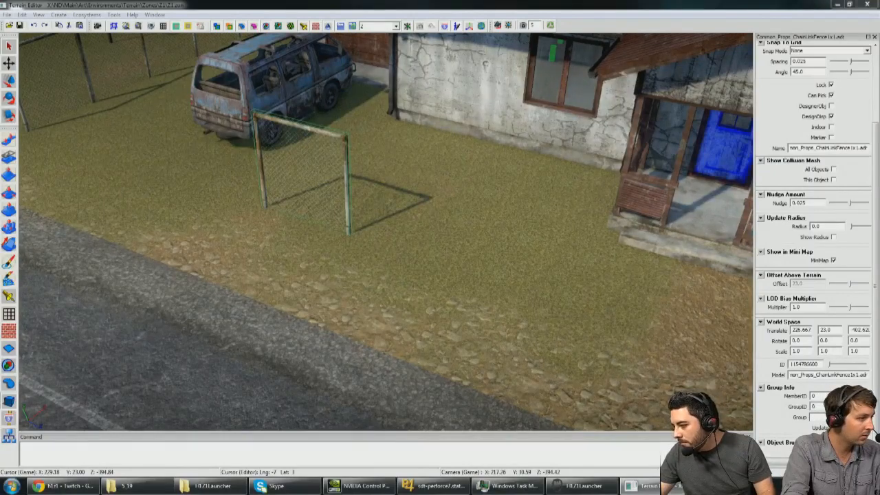
Step: Place a Common_Props_Sidewalks_Corner01 piece on the grass at the road corner beside the house and rotate it to about -2°
right_drag(570, 307, 570, 306)
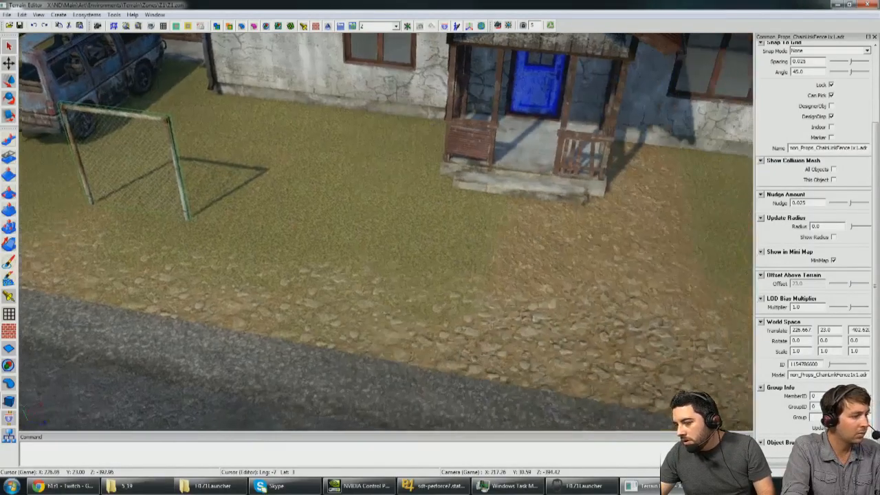
scroll(571, 306, down, 6)
scroll(570, 306, up, 1)
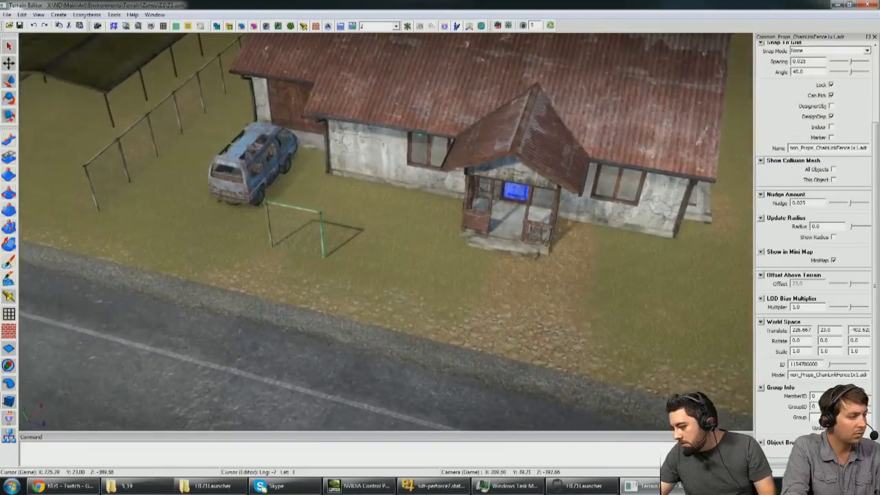
right_drag(554, 321, 532, 308)
scroll(543, 307, down, 4)
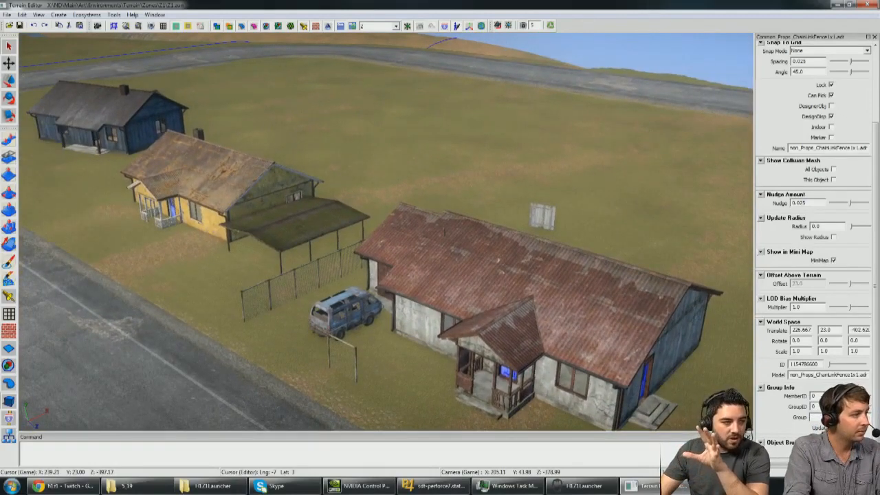
right_drag(459, 293, 568, 289)
key(w)
key(a)
key(s)
key(d)
key(d)
key(s)
click(441, 248)
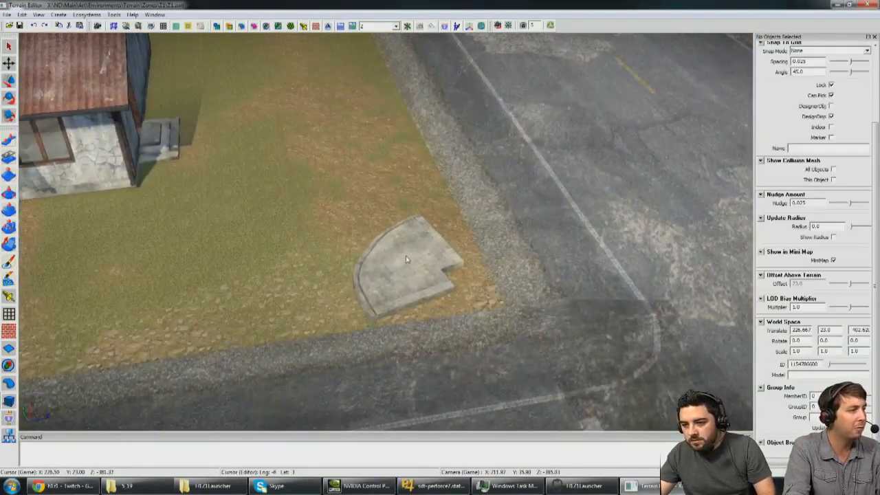
drag(389, 260, 311, 259)
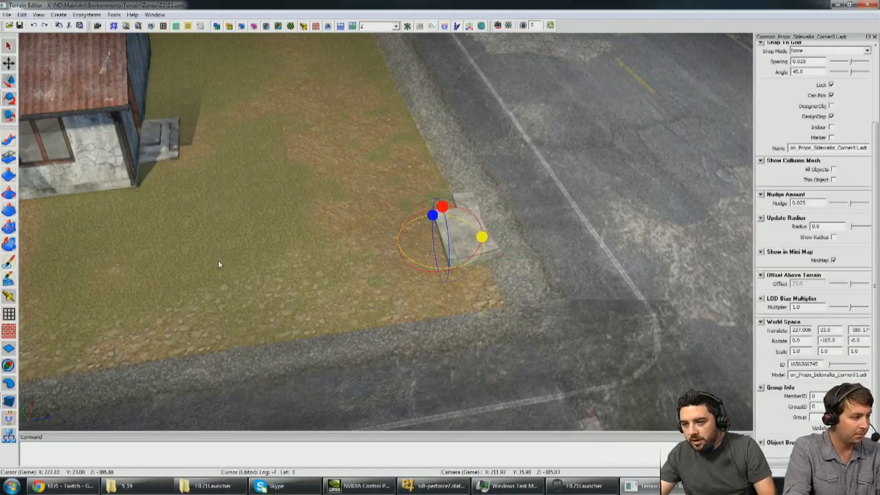
key(w)
Step: Raise a tall terrain pillar in the field behind the houses with the size 4.0 Level brush at elevation 126.79213
right_drag(386, 243, 94, 241)
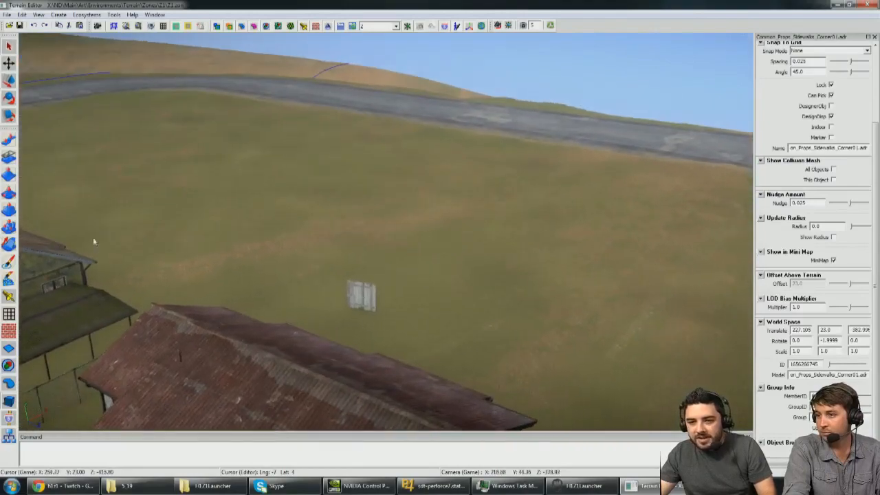
click(10, 213)
click(231, 232)
mouse_move(232, 232)
right_down()
mouse_move(180, 162)
mouse_move(174, 21)
mouse_move(174, 57)
right_up()
right_drag(246, 199, 248, 293)
key(s)
key(d)
mouse_move(289, 316)
right_down()
mouse_move(278, 283)
mouse_move(261, 281)
right_up()
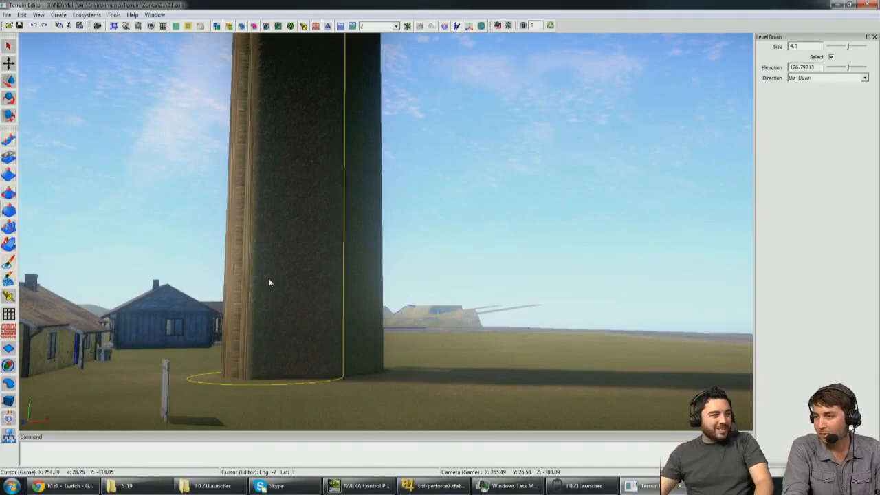
Step: Examine the raised terrain pillar from ground level and from high above the road grid
key(d)
right_drag(351, 306, 347, 213)
key(s)
key(w)
key(e)
key(s)
key(w)
key(e)
key(s)
key(s)
key(e)
key(s)
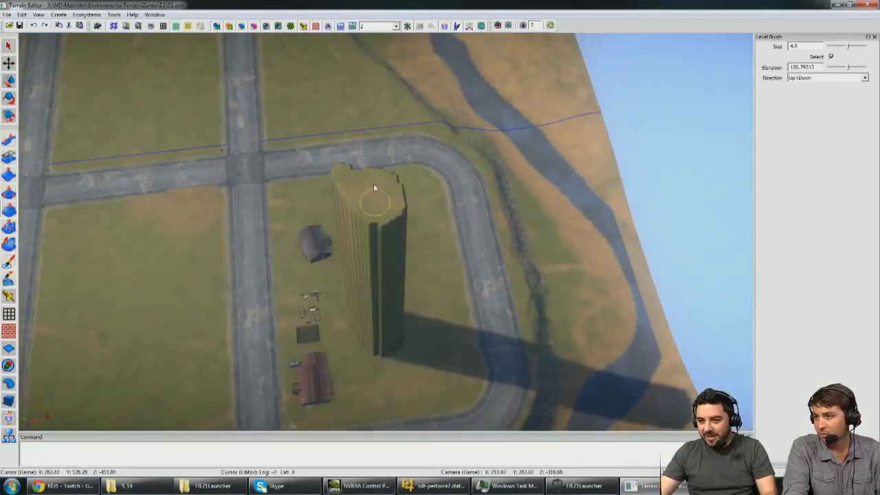
mouse_move(376, 207)
right_down()
mouse_move(393, 214)
mouse_move(405, 182)
mouse_move(423, 181)
mouse_move(400, 226)
mouse_move(432, 260)
mouse_move(429, 277)
mouse_move(358, 276)
mouse_move(354, 297)
right_up()
key(q)
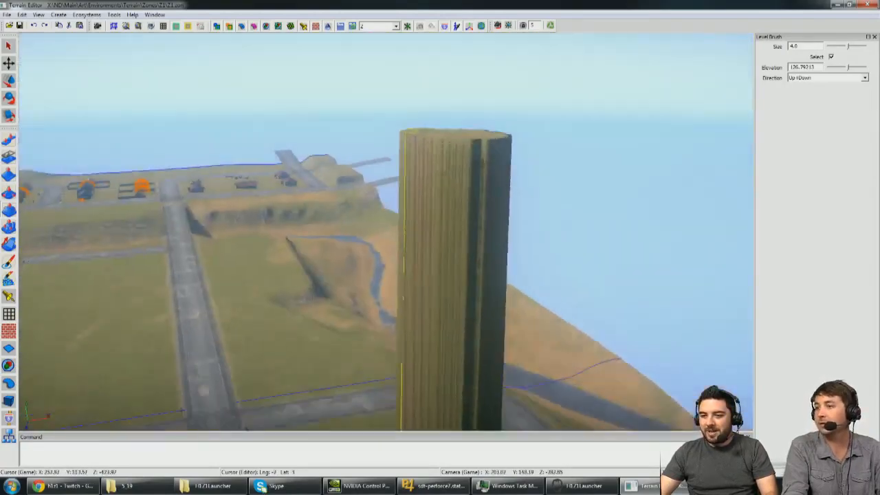
Step: Undo the Level brush strokes that raised the terrain pillar
key(q)
key(w)
key(ctrl+z)
key(ctrl+z)
Step: Examine the roadblock on the distant road, including its toilet, burning barrel, item markers and parked vehicle
key(w)
key(w)
key(w)
right_drag(401, 269, 254, 253)
key(w)
mouse_move(553, 176)
right_down()
mouse_move(461, 181)
mouse_move(456, 213)
mouse_move(399, 196)
mouse_move(342, 195)
mouse_move(276, 162)
right_up()
key(w)
mouse_move(509, 168)
right_down()
mouse_move(249, 215)
mouse_move(455, 193)
mouse_move(451, 204)
mouse_move(377, 205)
mouse_move(514, 183)
mouse_move(431, 206)
mouse_move(375, 200)
mouse_move(397, 211)
mouse_move(315, 250)
right_up()
key(w)
key(w)
key(w)
key(w)
key(w)
key(w)
key(w)
right_drag(359, 220, 336, 264)
key(w)
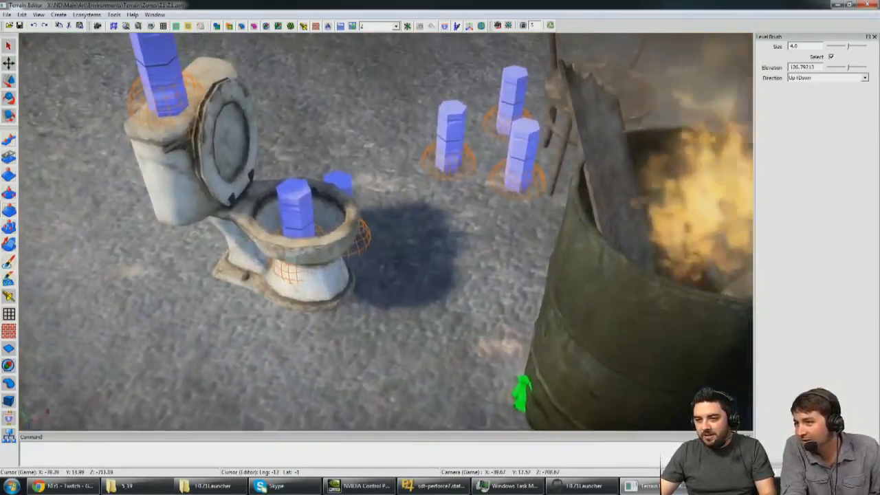
right_drag(357, 246, 344, 217)
key(s)
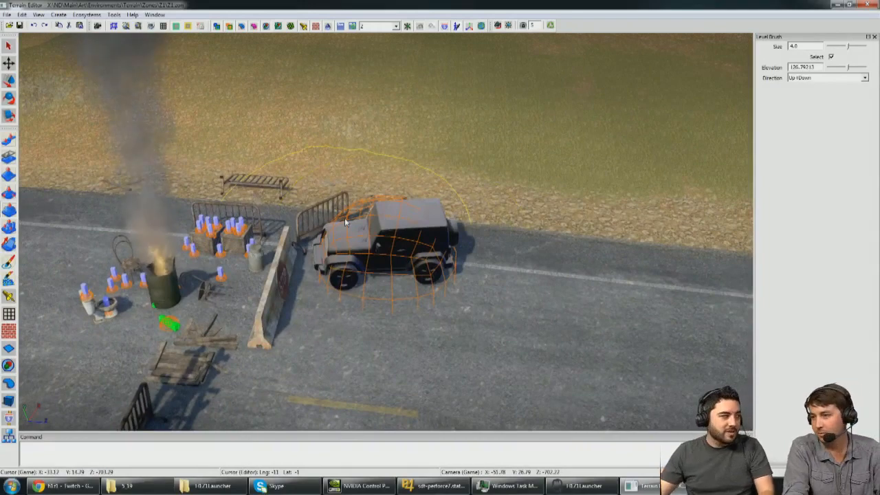
Step: Return to the road corner beside the house and align the sidewalk corner piece at world X 226.490
scroll(345, 216, down, 3)
key(w)
mouse_move(370, 239)
right_down()
mouse_move(368, 232)
mouse_move(353, 253)
mouse_move(383, 240)
mouse_move(351, 244)
mouse_move(408, 249)
right_up()
key(w)
key(s)
key(w)
key(w)
key(w)
scroll(51, 367, down, 1)
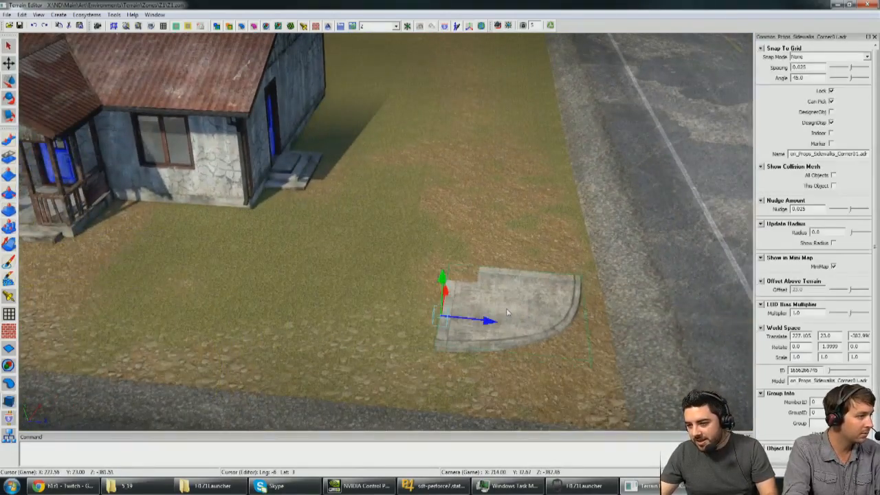
scroll(507, 313, down, 2)
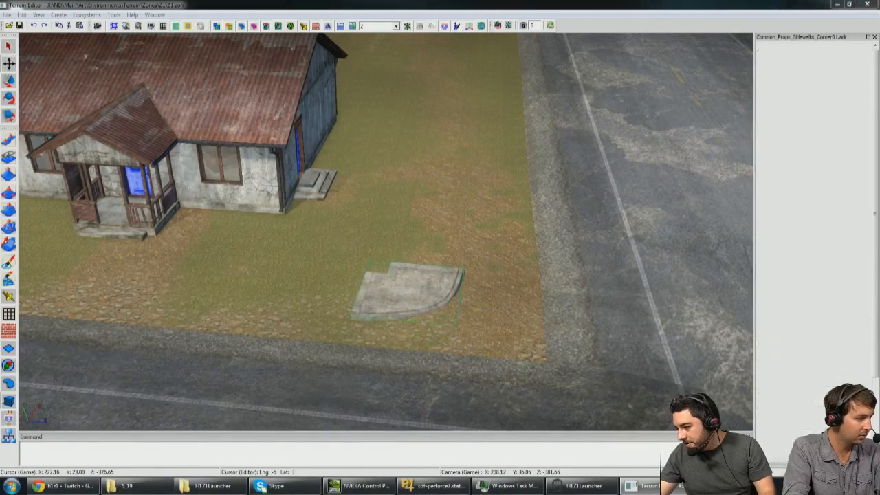
Step: Place a Common_Props_Sidewalks_Driveway01 section beside the sidewalk corner and line it up with the corner piece's world X
key(a)
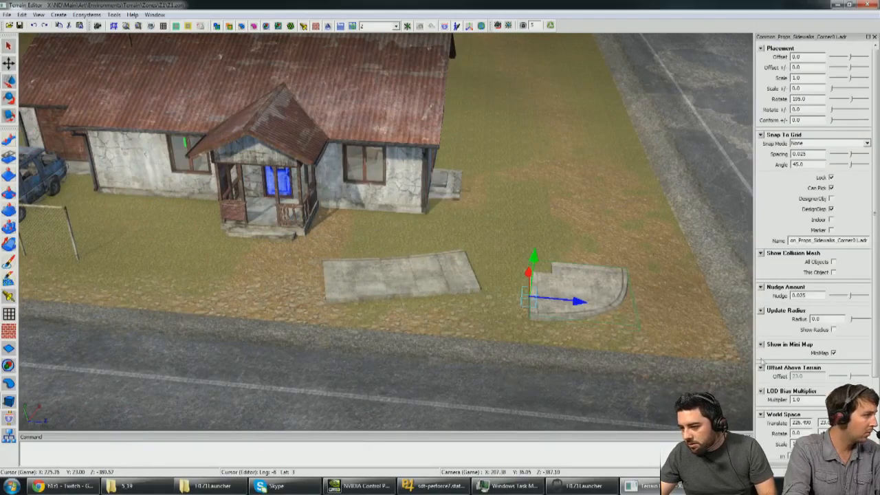
click(463, 262)
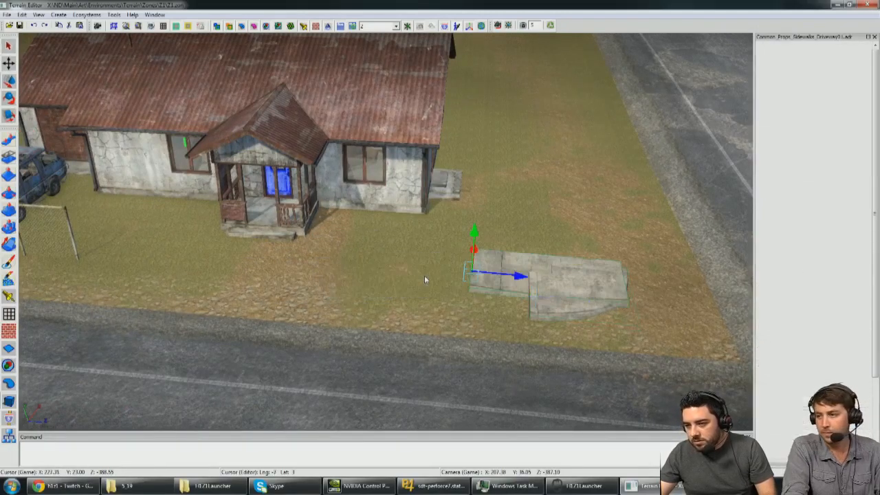
drag(507, 274, 389, 262)
click(548, 299)
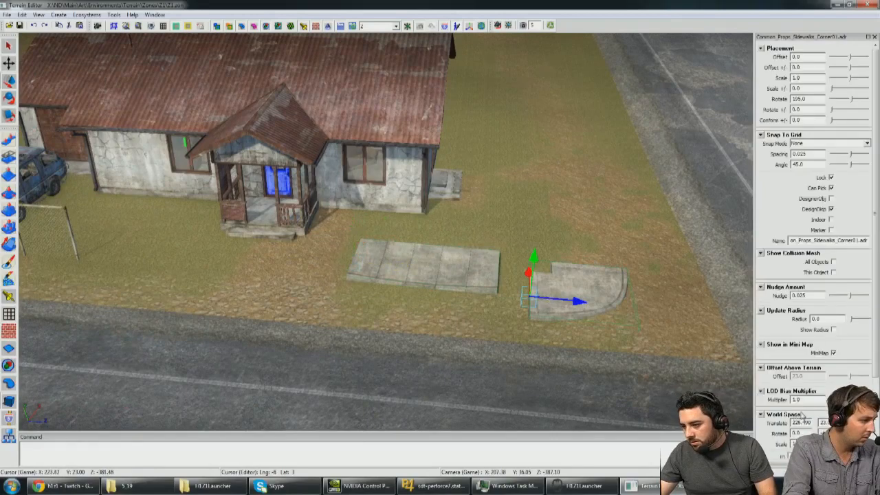
click(455, 273)
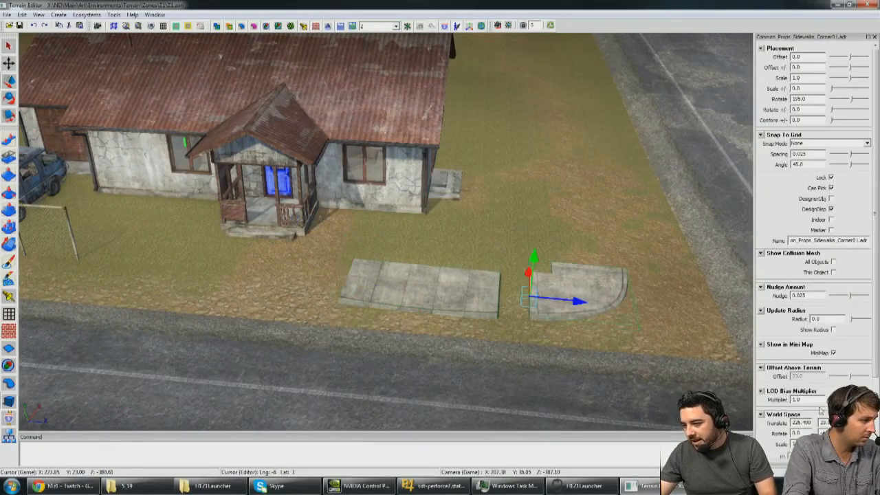
Step: Slide the driveway section against the sidewalk corner piece and fine-tune its position until their edges meet
click(448, 291)
drag(393, 286, 463, 298)
key(d)
key(w)
right_drag(463, 298, 377, 173)
key(d)
key(s)
key(d)
key(w)
drag(376, 145, 399, 145)
Step: Lower the sidewalk corner piece slightly to a height of 22.9997 so the overlapping surfaces no longer coincide at the seam
key(w)
right_drag(400, 149, 301, 185)
key(s)
click(495, 169)
right_drag(369, 192, 458, 160)
key(w)
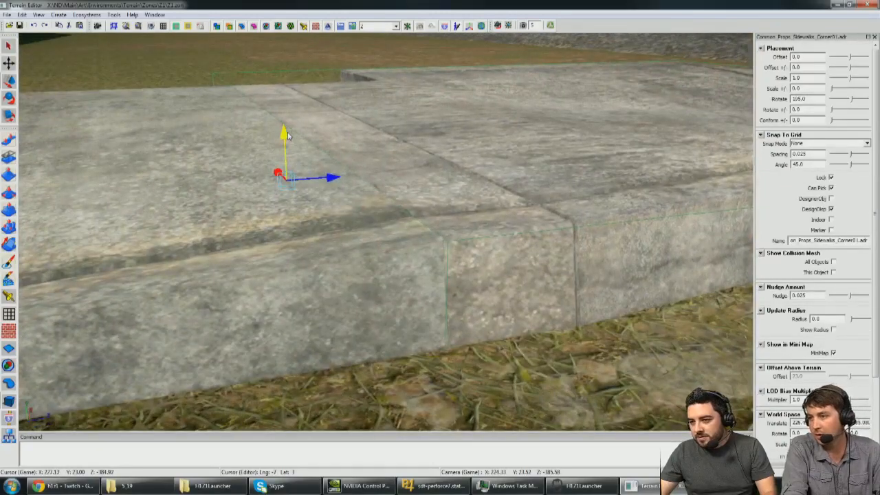
drag(289, 132, 289, 134)
Step: Try a small horizontal shift of the sidewalk corner piece at the seam with the driveway section
key(d)
right_drag(289, 133, 378, 147)
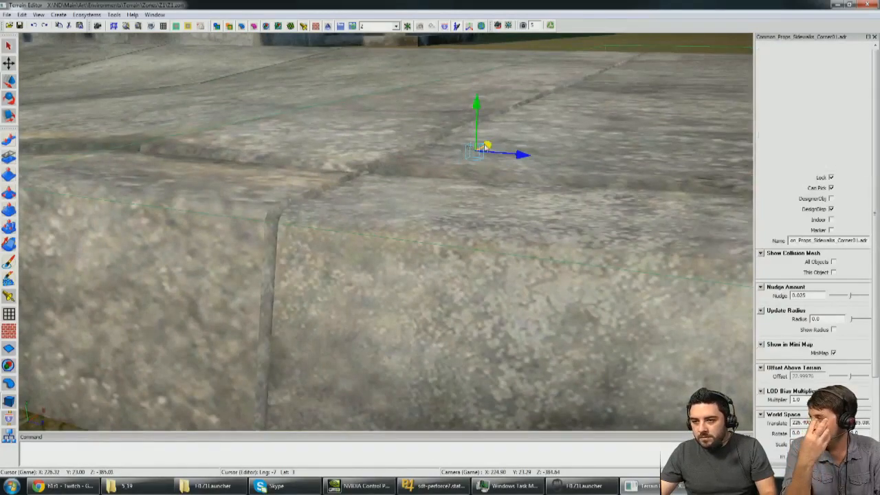
drag(485, 147, 487, 146)
key(a)
key(w)
key(ctrl+z)
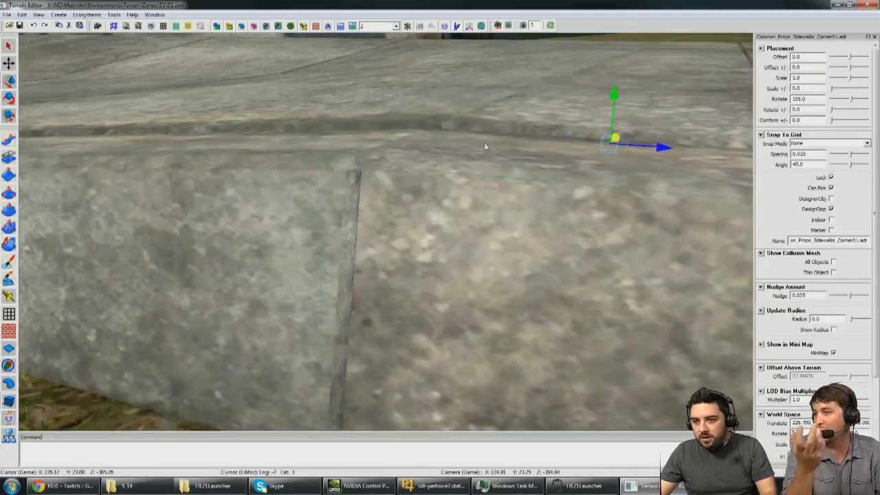
Step: Deselect the corner piece and examine the joined sidewalk from several angles around the front lawn
right_drag(485, 146, 453, 174)
key(s)
key(a)
key(s)
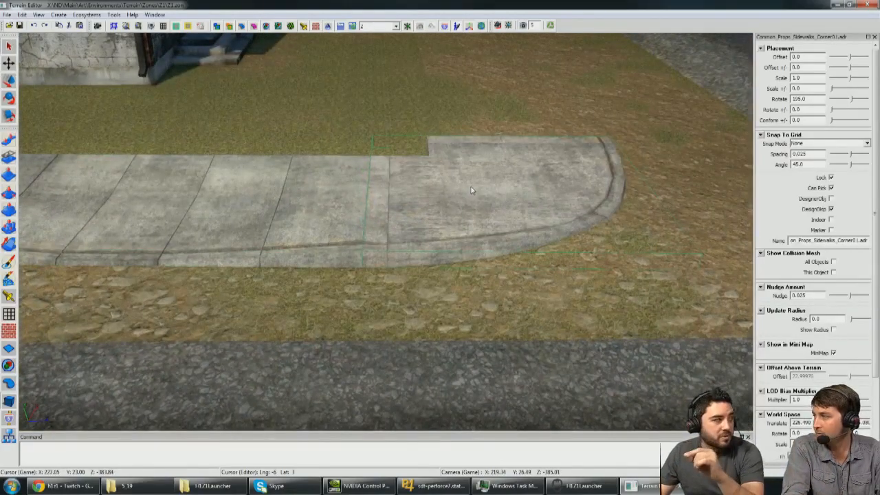
right_drag(472, 190, 479, 183)
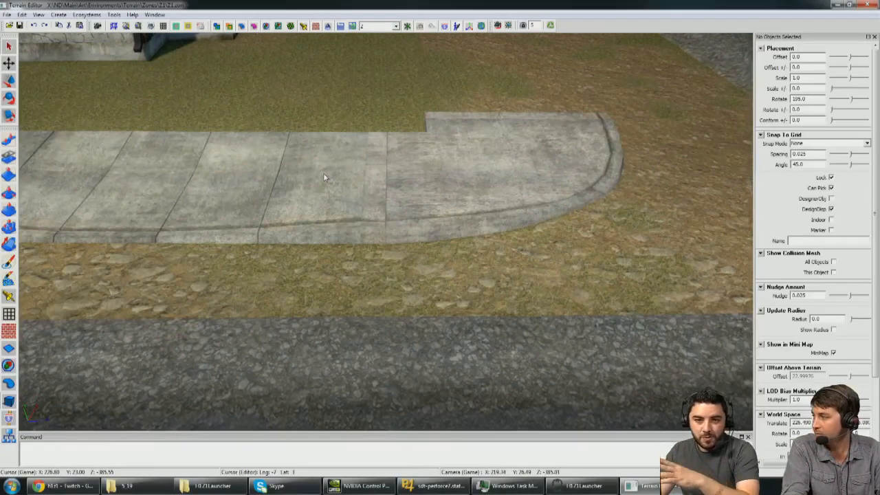
right_drag(323, 173, 320, 165)
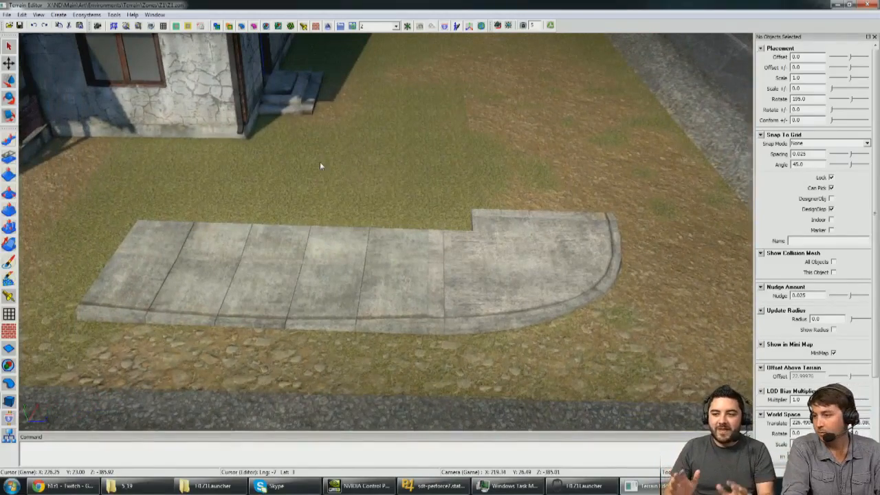
right_drag(401, 202, 427, 211)
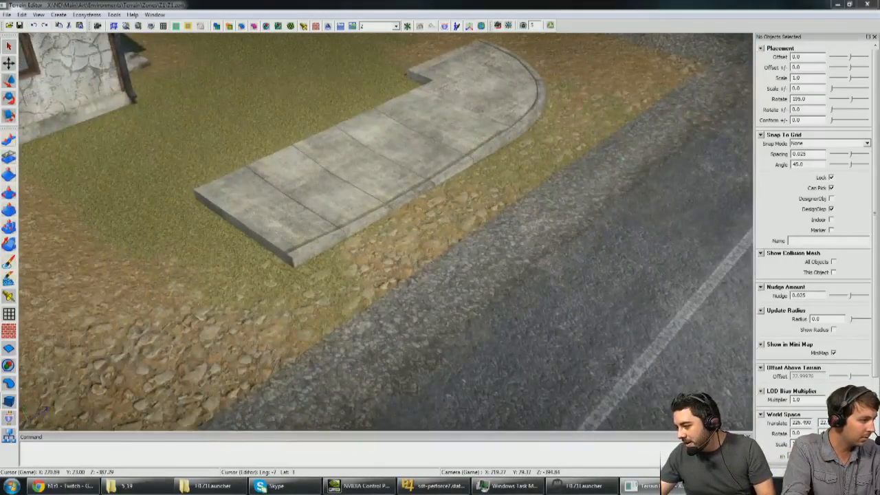
right_drag(364, 157, 378, 158)
right_drag(379, 121, 363, 142)
Step: Place two long paved sidewalk sections parallel to each other in the open field behind the corner house
click(354, 109)
key(Escape)
key(w)
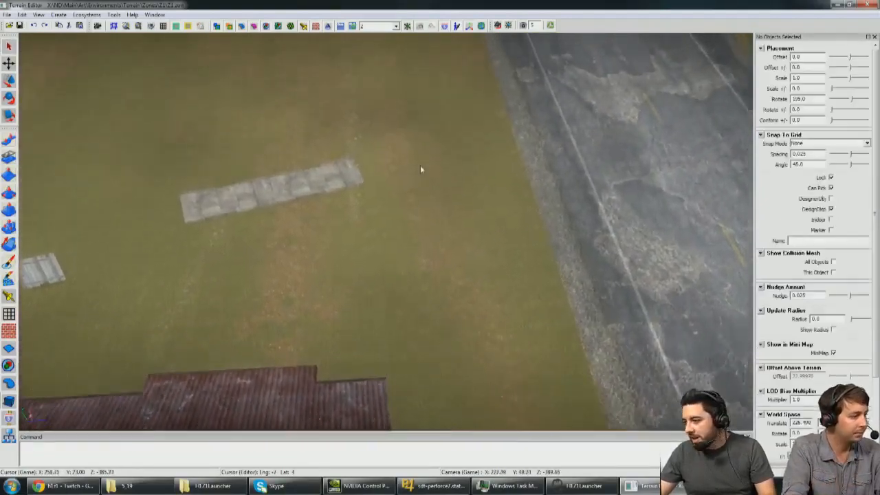
right_drag(719, 329, 709, 330)
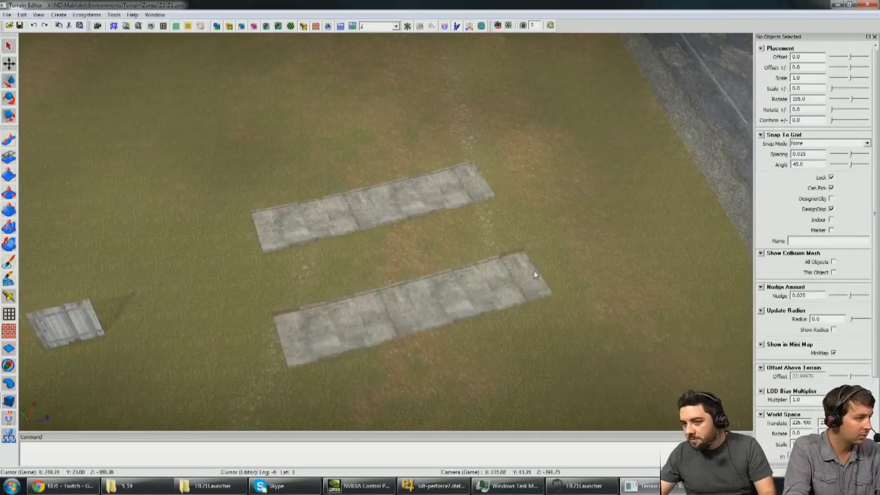
key(w)
click(538, 137)
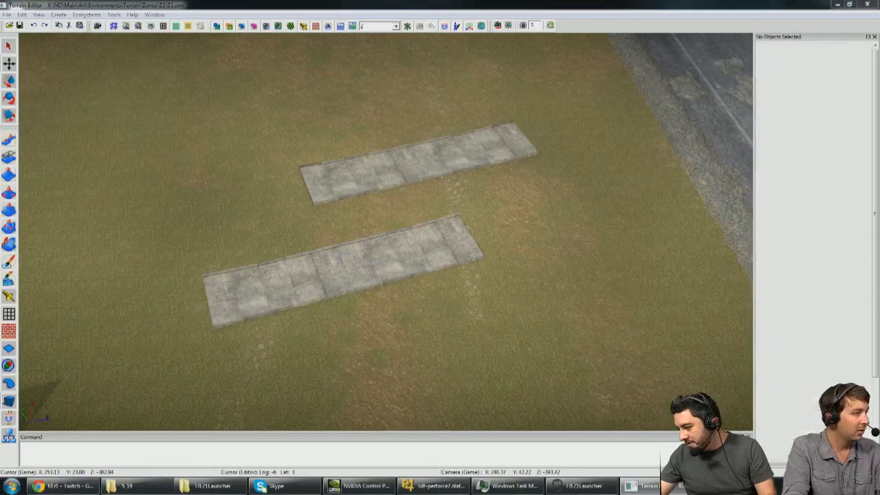
Step: Place four square sidewalk slabs and two wider rectangular ones, including one with a brown curb, around the long sections
click(224, 215)
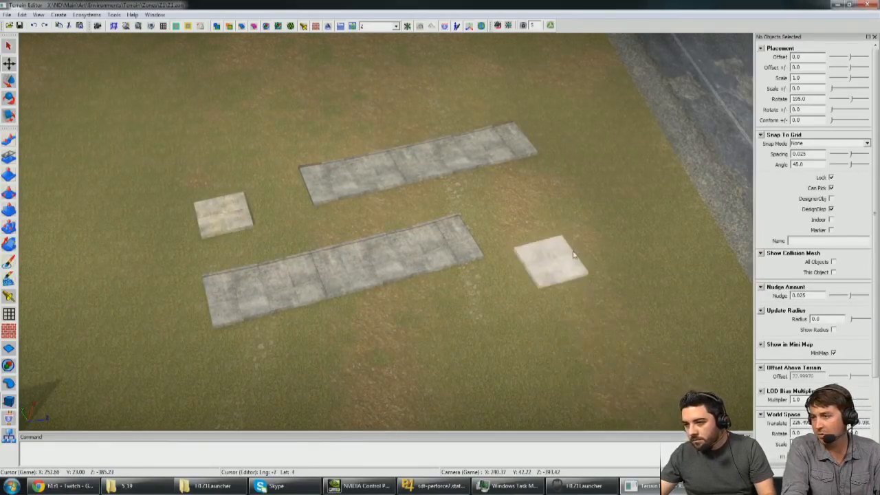
click(557, 237)
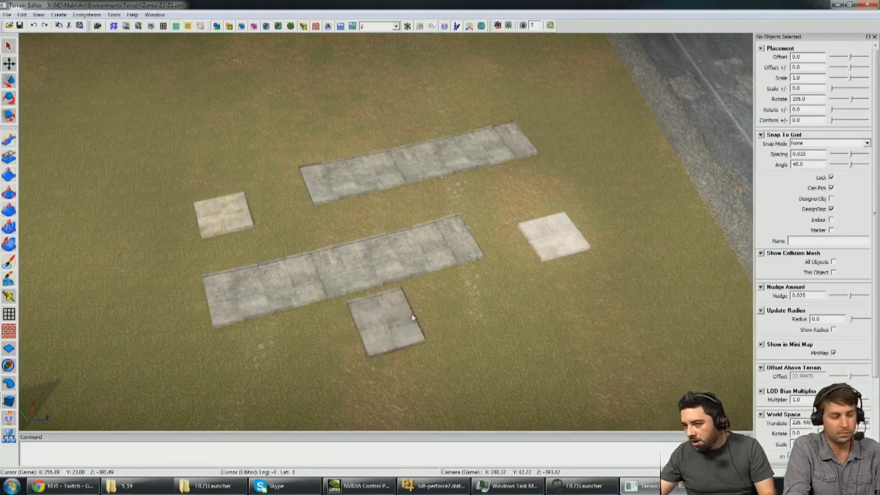
right_drag(399, 311, 346, 312)
right_drag(301, 330, 306, 359)
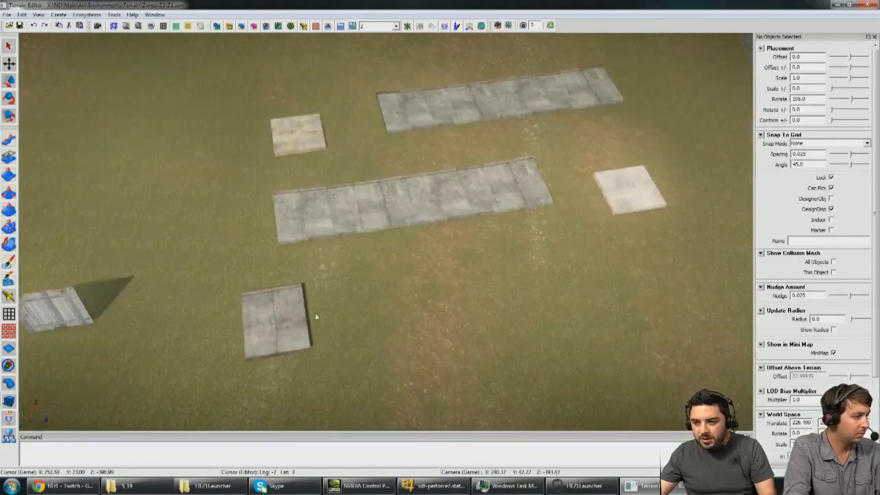
click(325, 316)
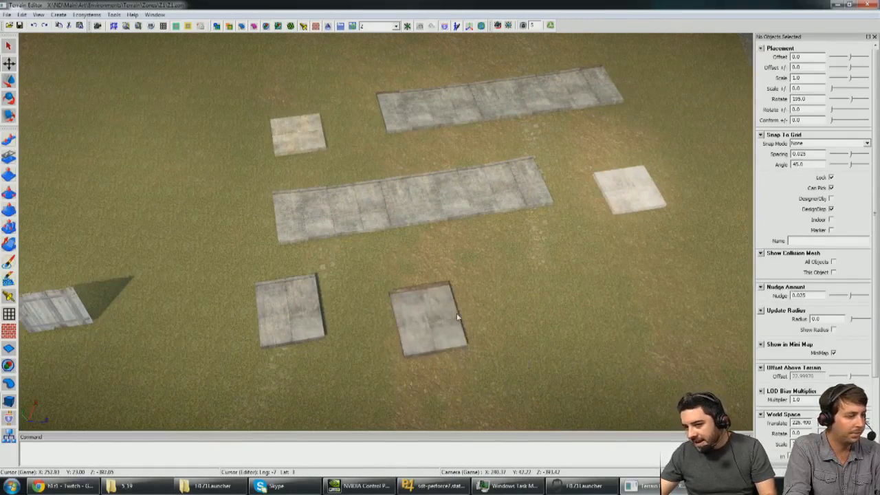
click(447, 294)
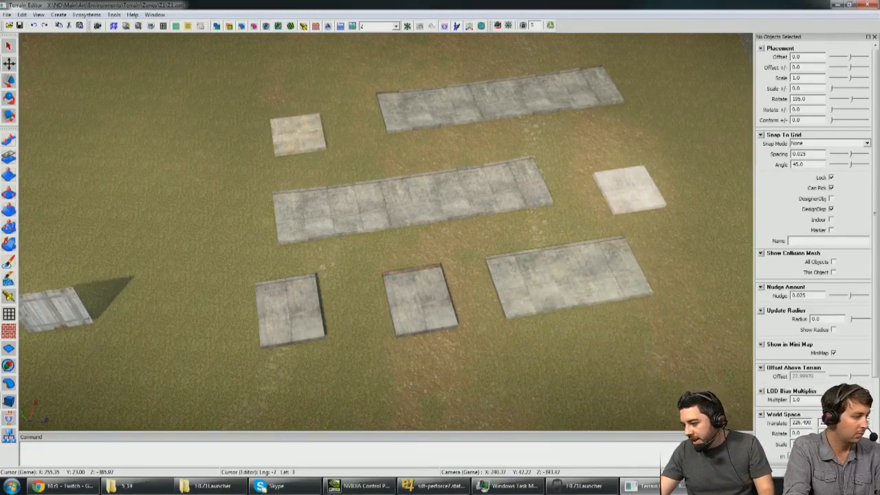
click(151, 218)
key(Escape)
Step: Examine the curbs, surfaces and sizes of the sidewalk pieces laid out behind the corner house
right_drag(427, 316, 330, 250)
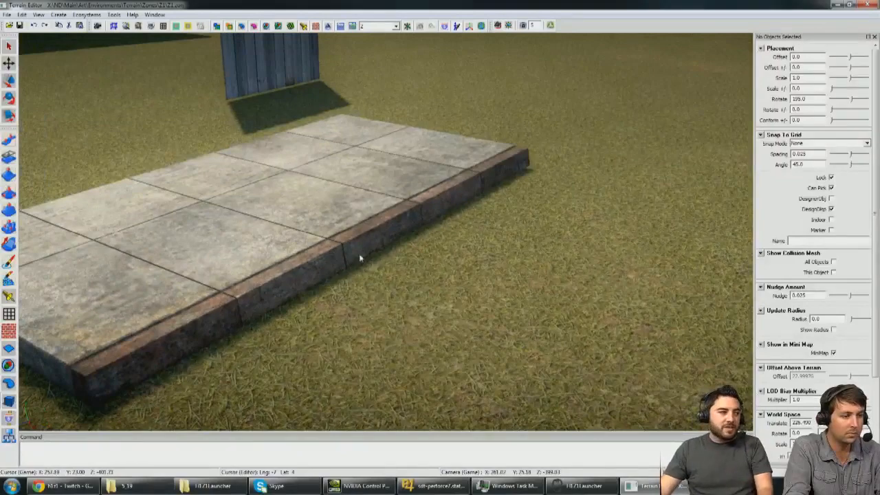
right_drag(424, 239, 444, 242)
click(331, 218)
right_drag(333, 220, 351, 252)
scroll(353, 254, down, 2)
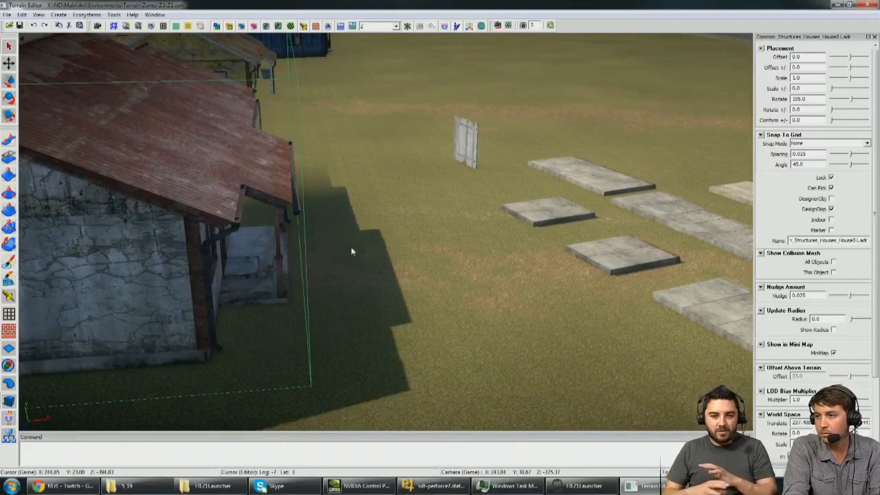
right_drag(351, 251, 336, 218)
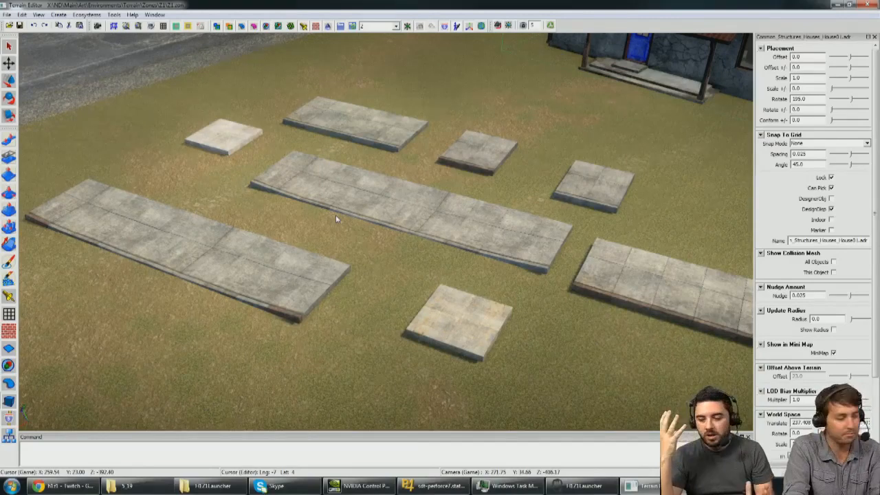
right_drag(335, 220, 356, 247)
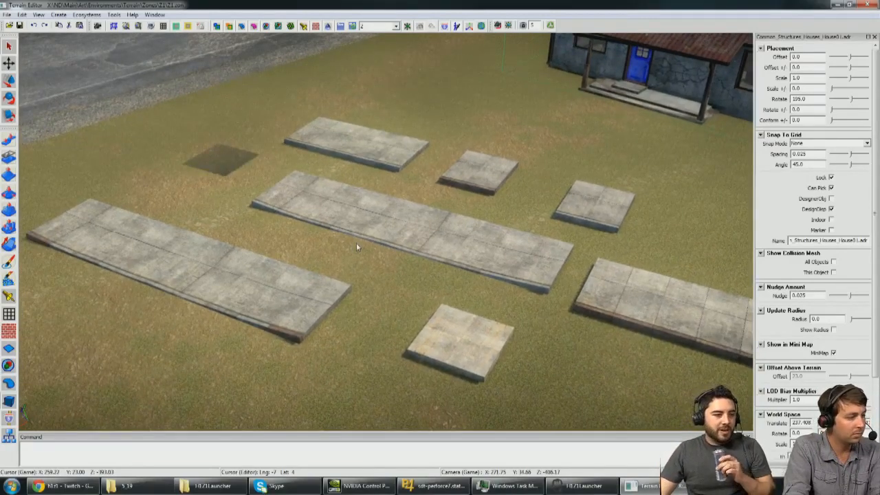
right_drag(356, 244, 367, 241)
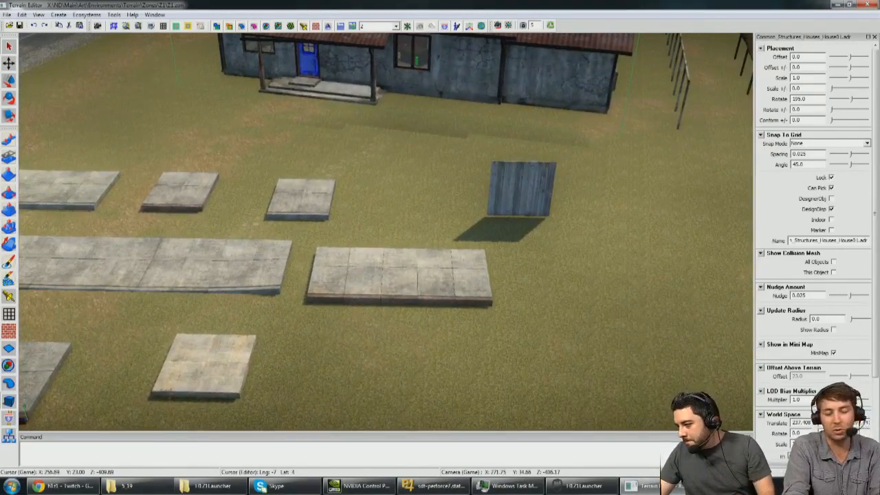
scroll(501, 356, up, 3)
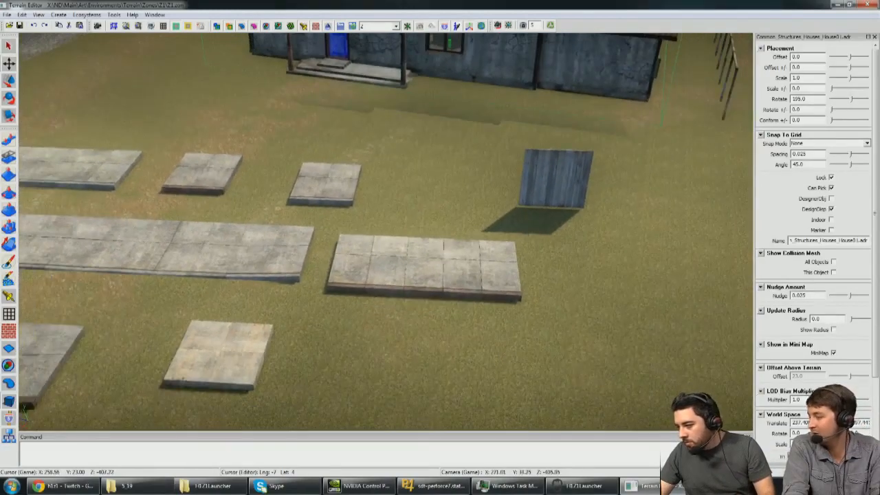
scroll(414, 238, down, 3)
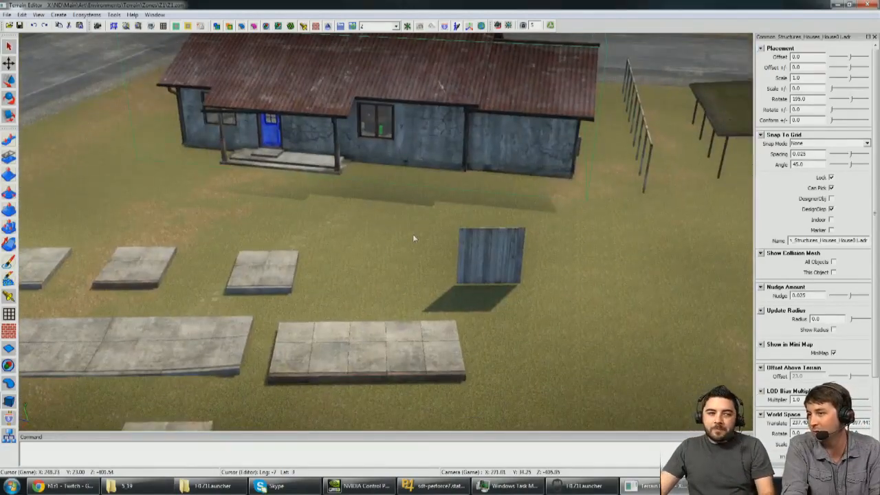